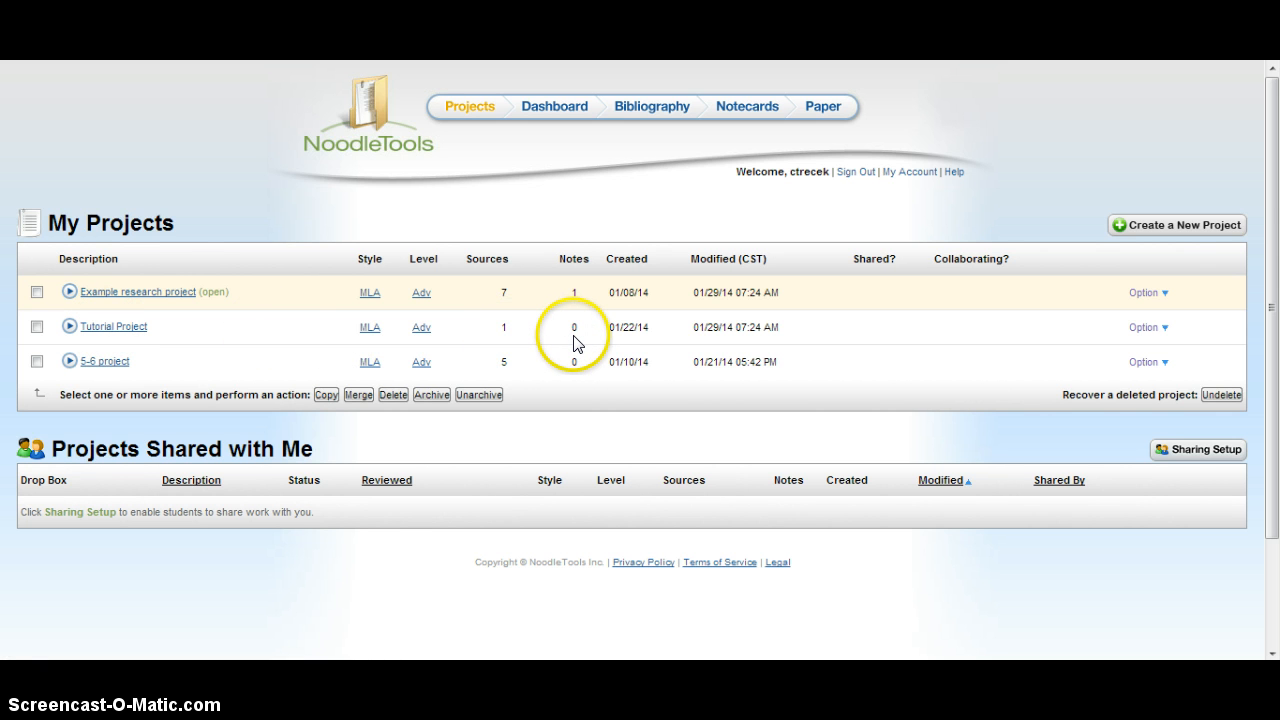
Open the Tutorial Project's Notecards & Outline component and dismiss the introductory tip.
{"action": "left_click", "coordinate": [128, 327]}
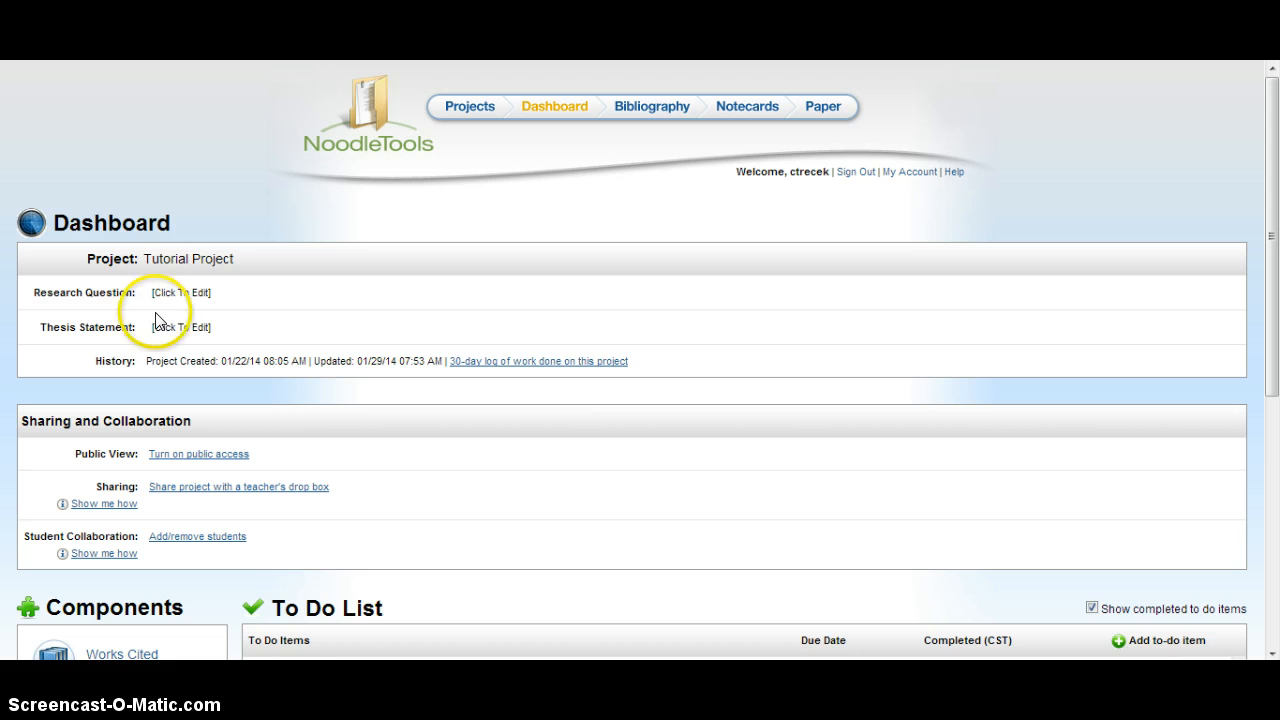
{"action": "left_click", "coordinate": [185, 294]}
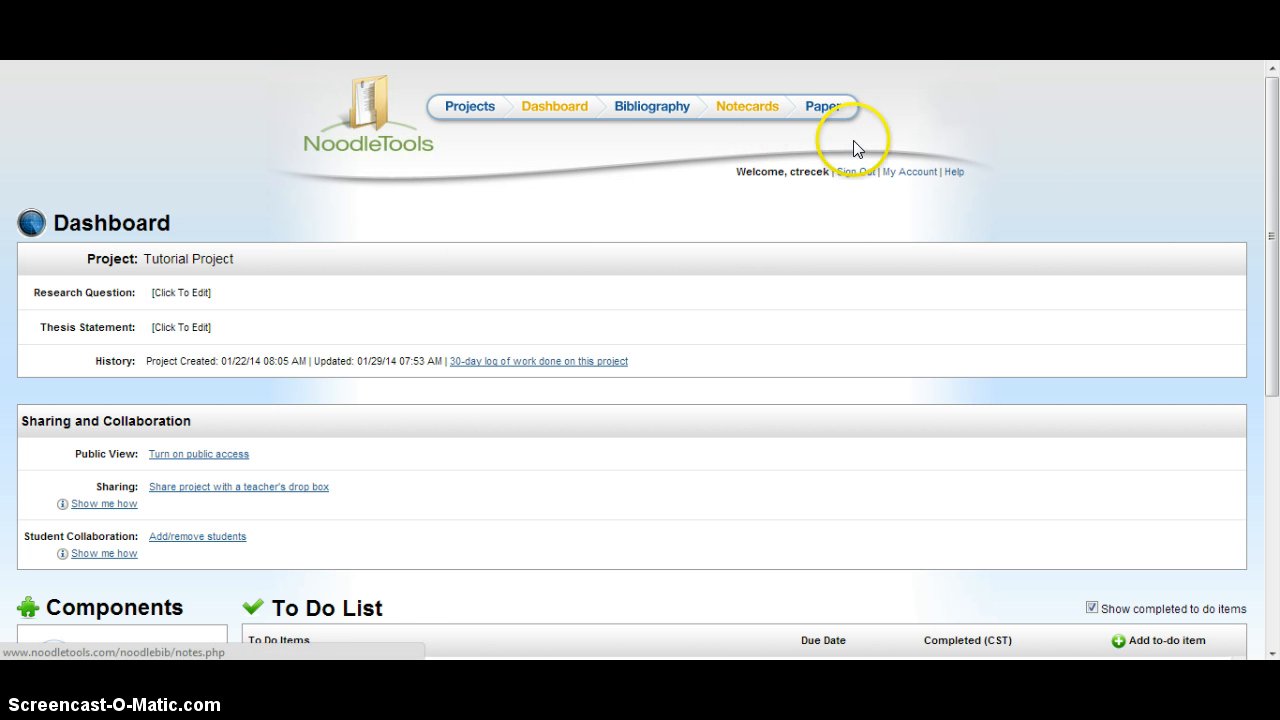
{"action": "left_click_drag", "start_coordinate": [1274, 206], "coordinate": [1274, 370]}
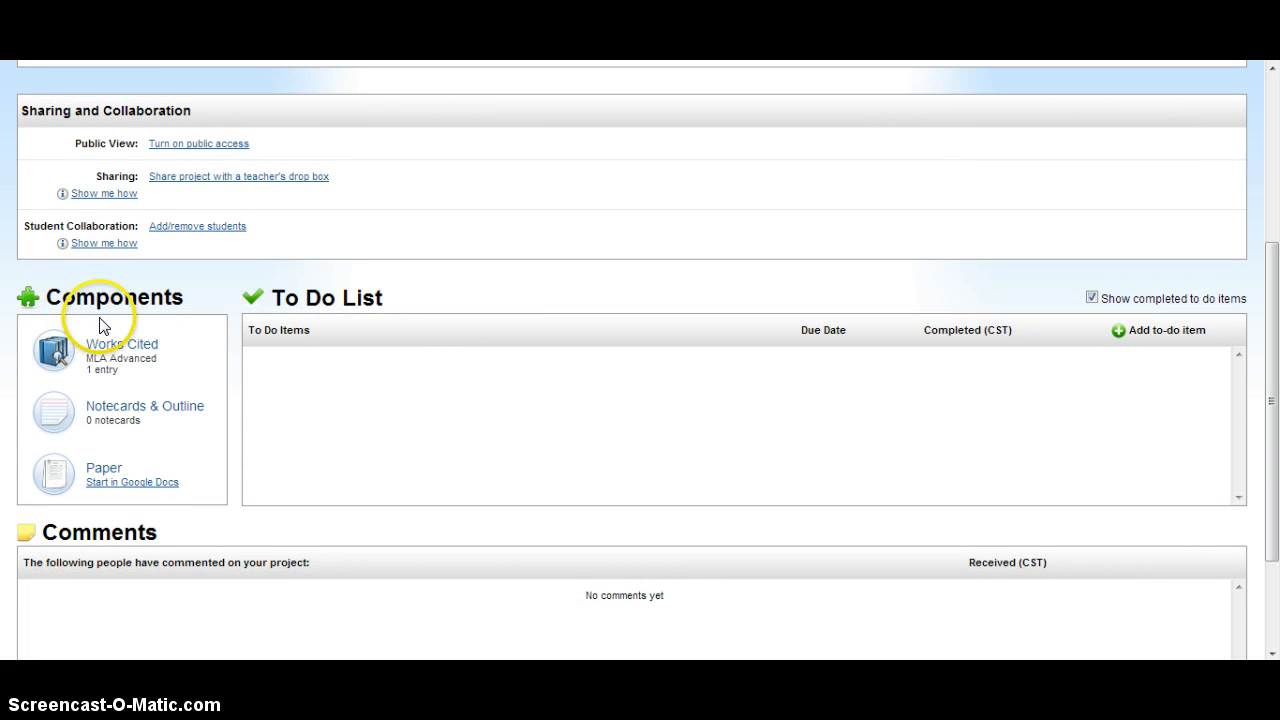
{"action": "left_click", "coordinate": [175, 413]}
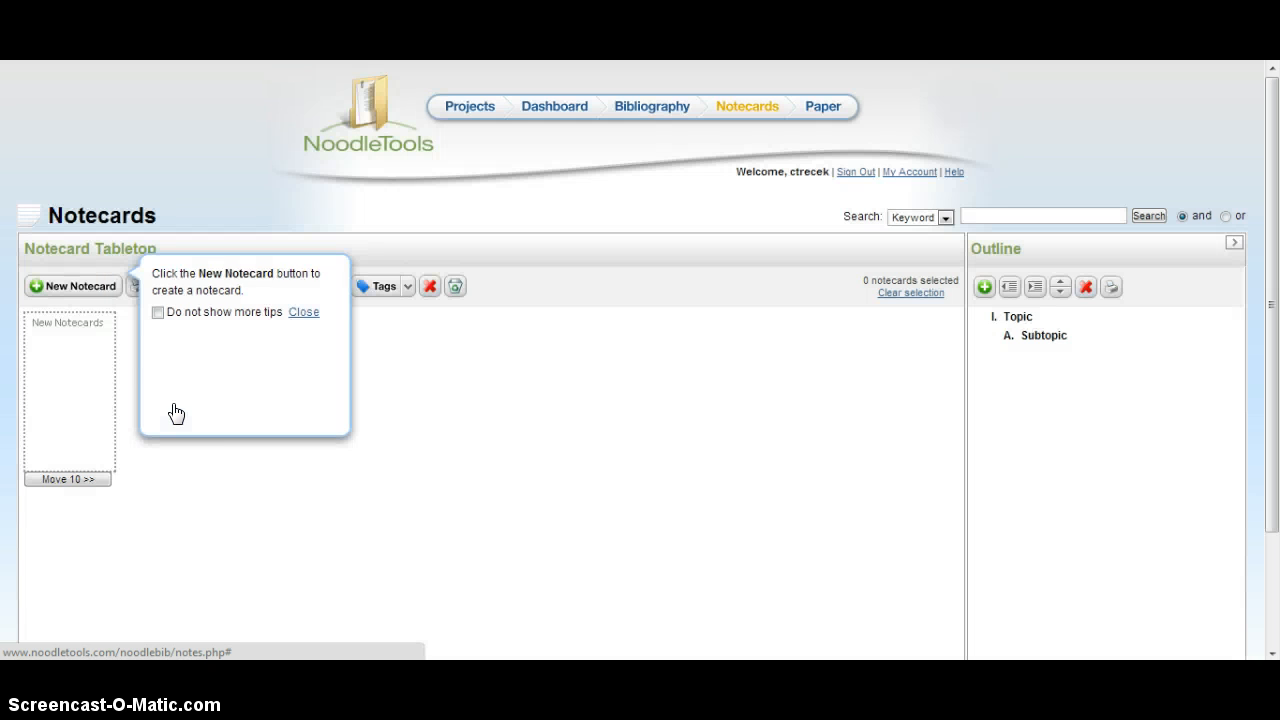
{"action": "left_click", "coordinate": [304, 312]}
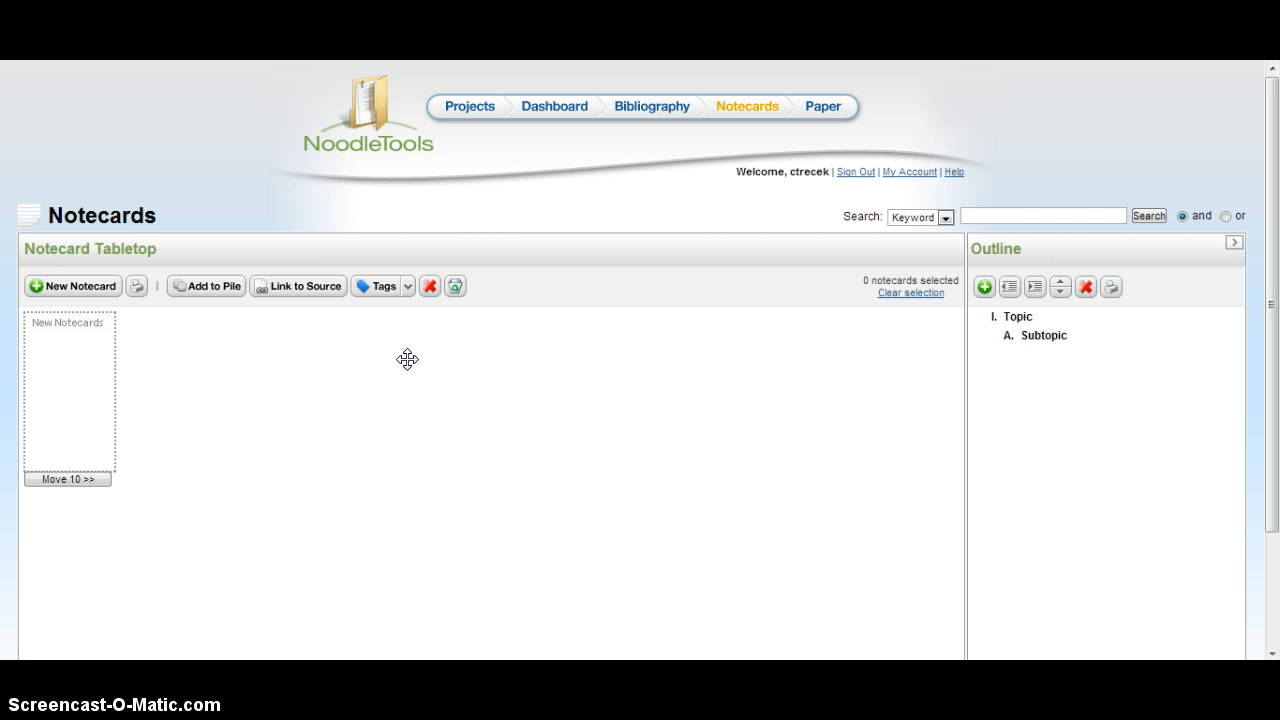
Create a new notecard with the title "Sample Notecard".
{"action": "left_click", "coordinate": [63, 292]}
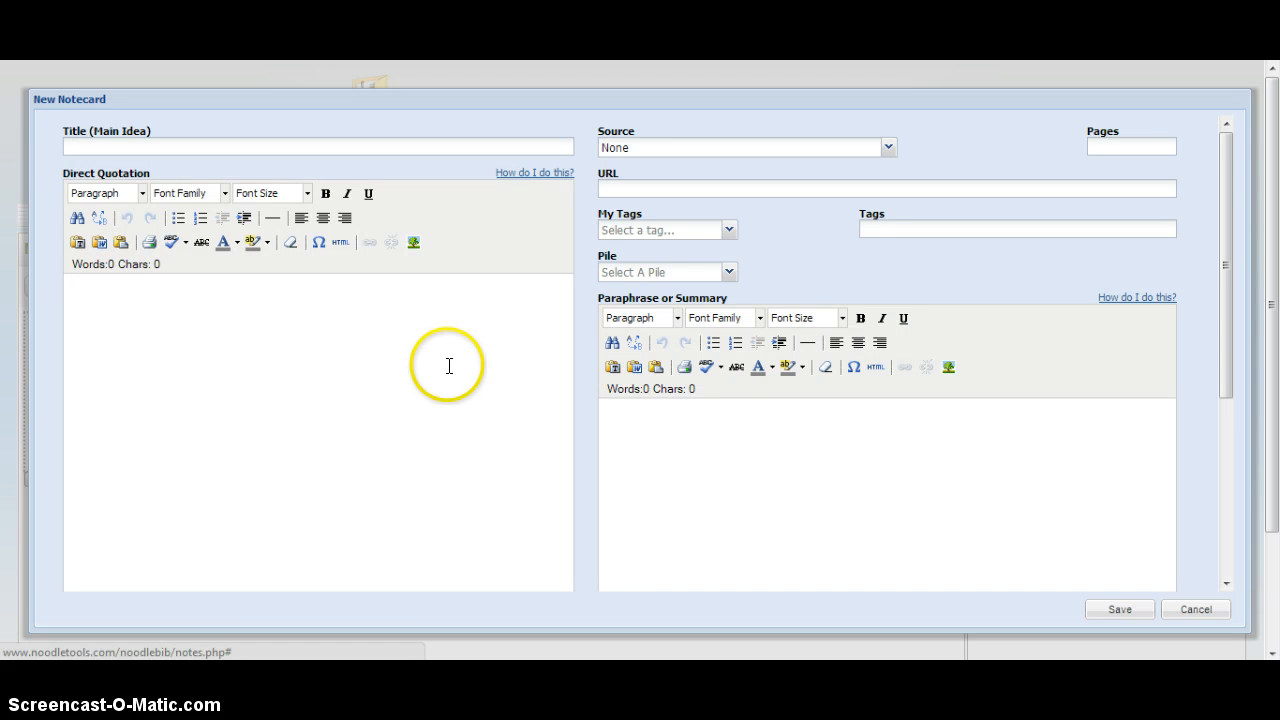
{"action": "left_click", "coordinate": [449, 366]}
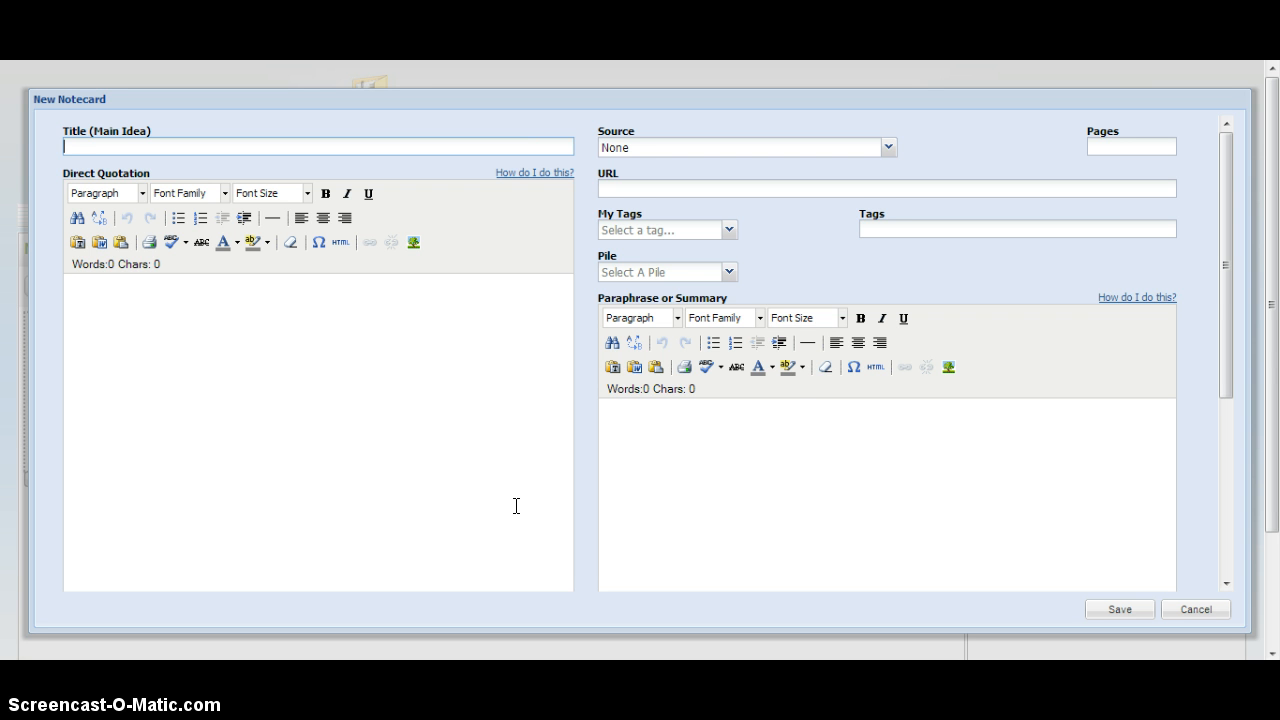
{"action": "left_click_drag", "start_coordinate": [1227, 226], "coordinate": [1230, 232]}
{"action": "type", "text": "Sample Notecard"}
Link the notecard to the Code Talker book as its source.
{"action": "left_click", "coordinate": [889, 149]}
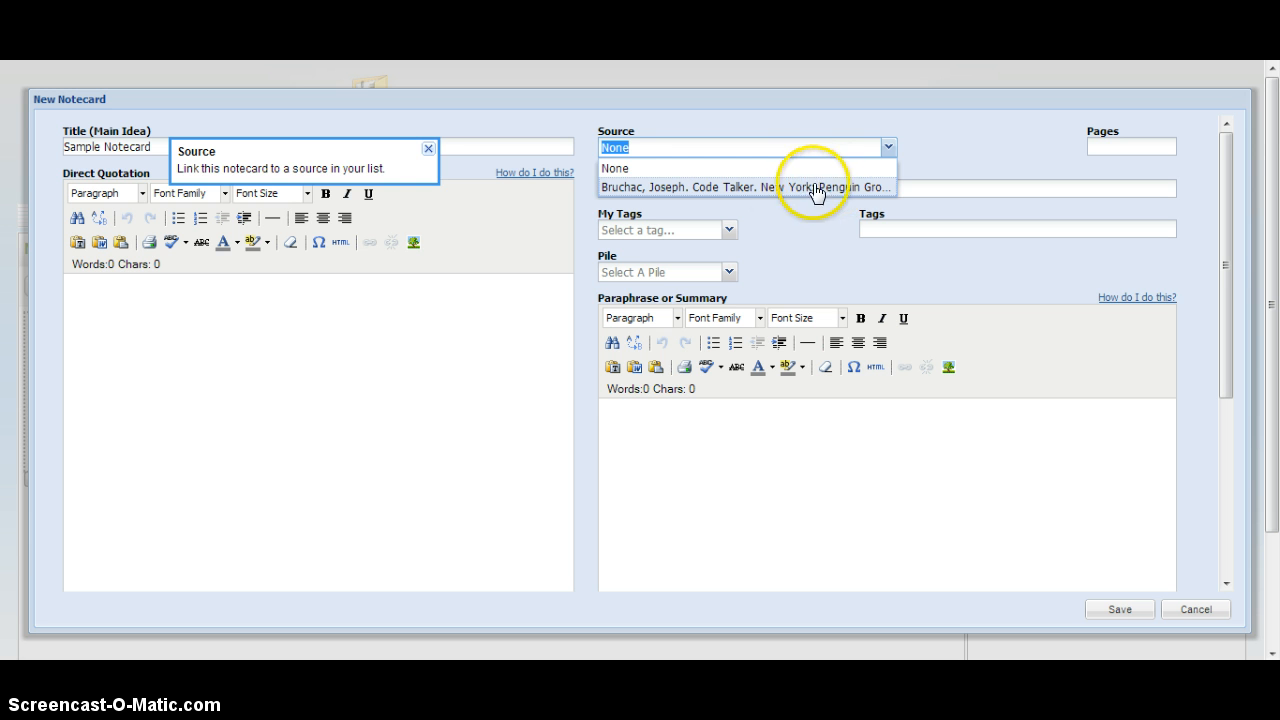
{"action": "left_click", "coordinate": [785, 188]}
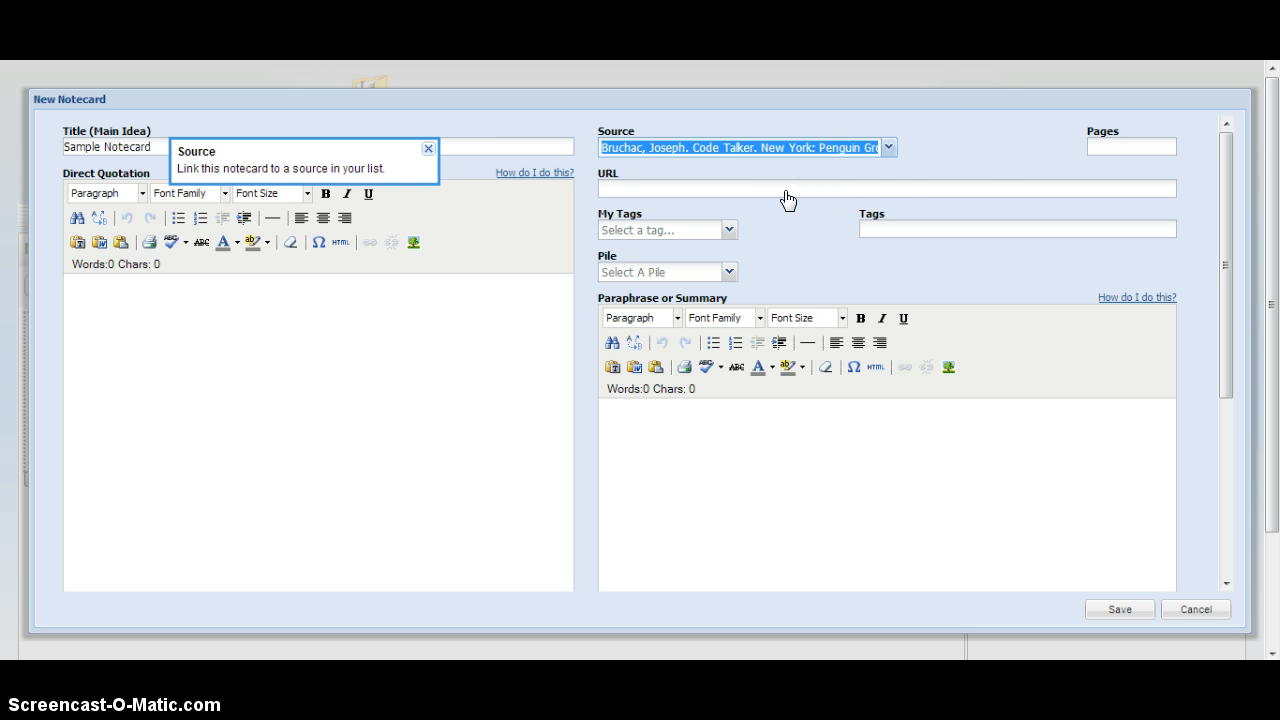
{"action": "left_click", "coordinate": [983, 148]}
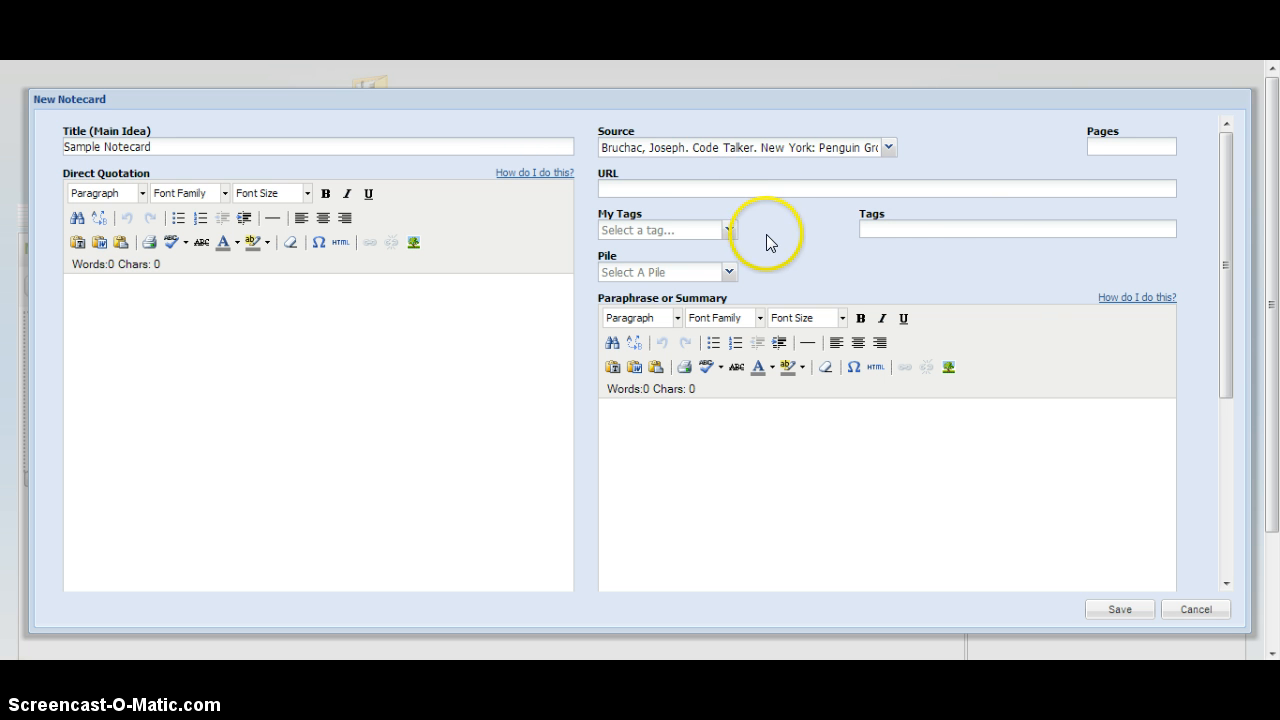
Look at the notecard's existing tag and pile choices without assigning any.
{"action": "left_click", "coordinate": [728, 232]}
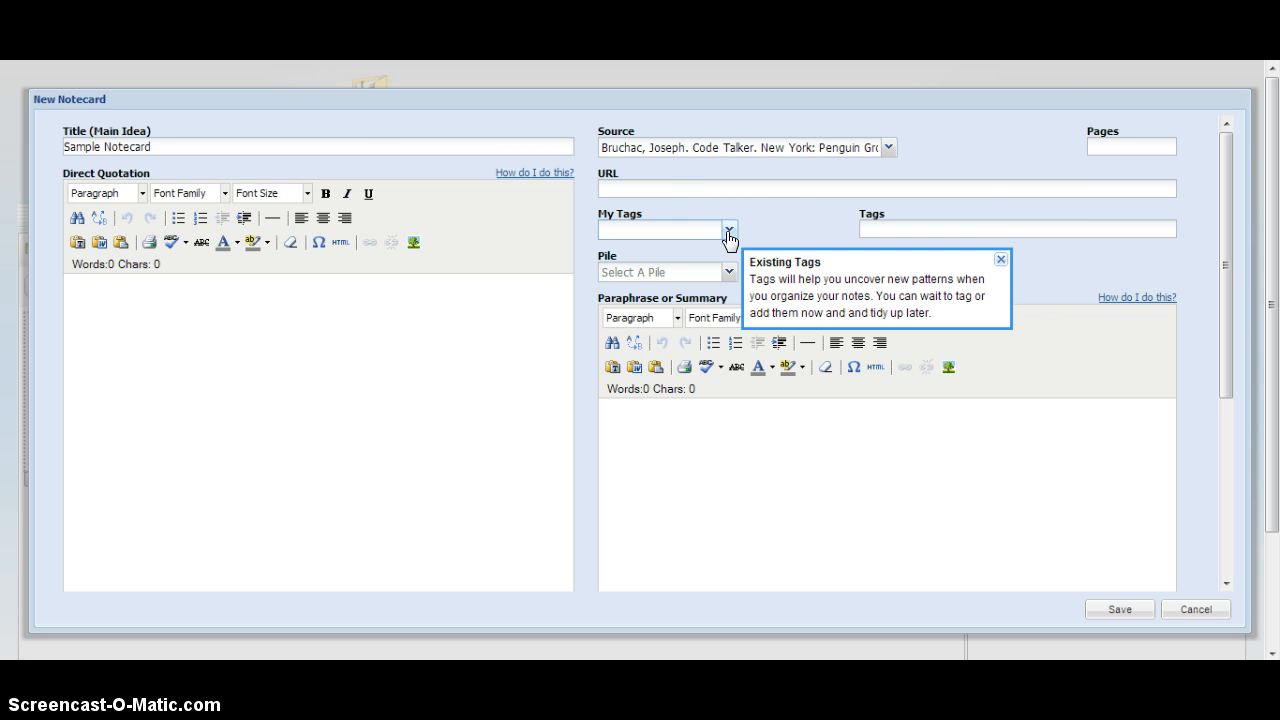
{"action": "left_click", "coordinate": [1001, 260]}
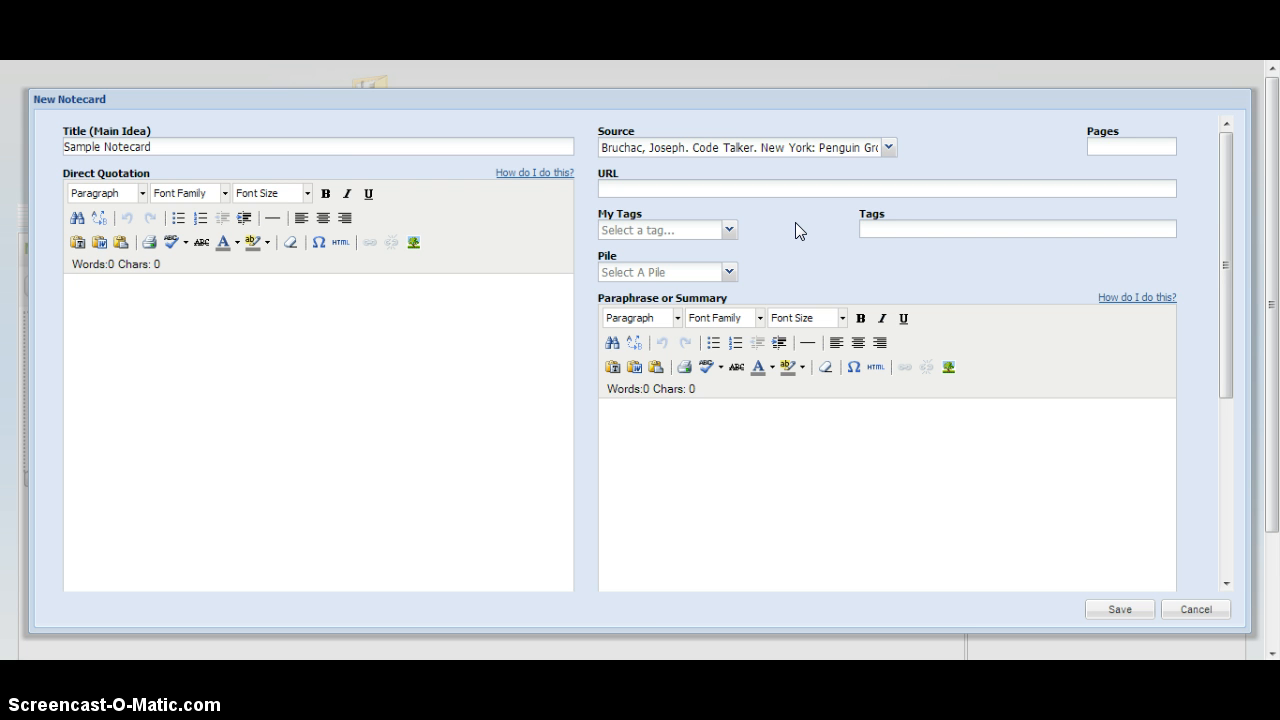
{"action": "left_click", "coordinate": [724, 271]}
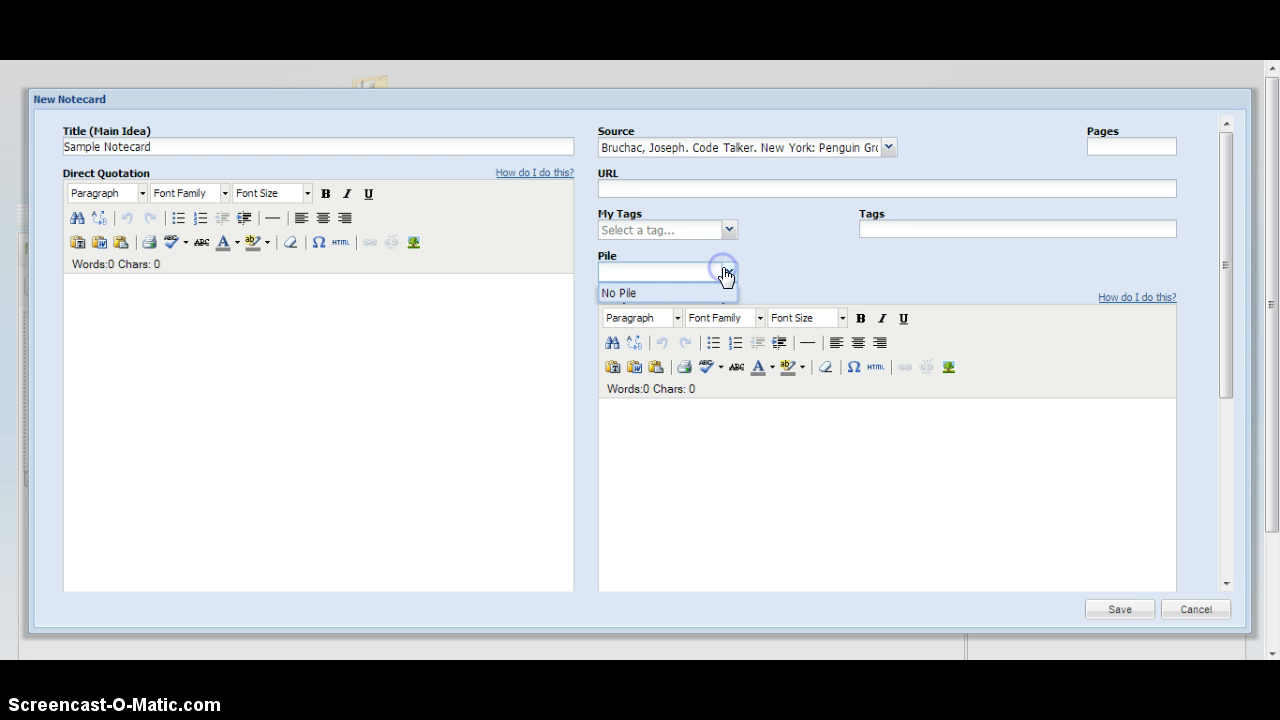
{"action": "left_click", "coordinate": [782, 274]}
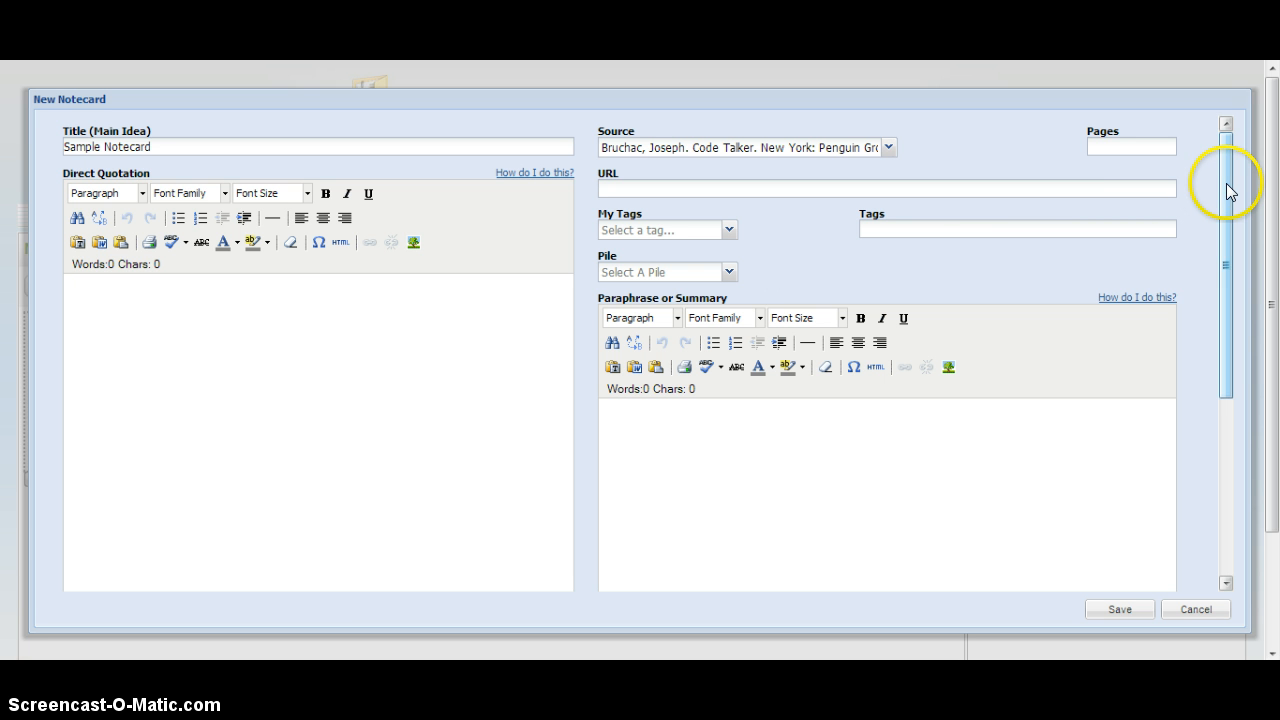
{"action": "left_click_drag", "start_coordinate": [1228, 192], "coordinate": [1260, 131]}
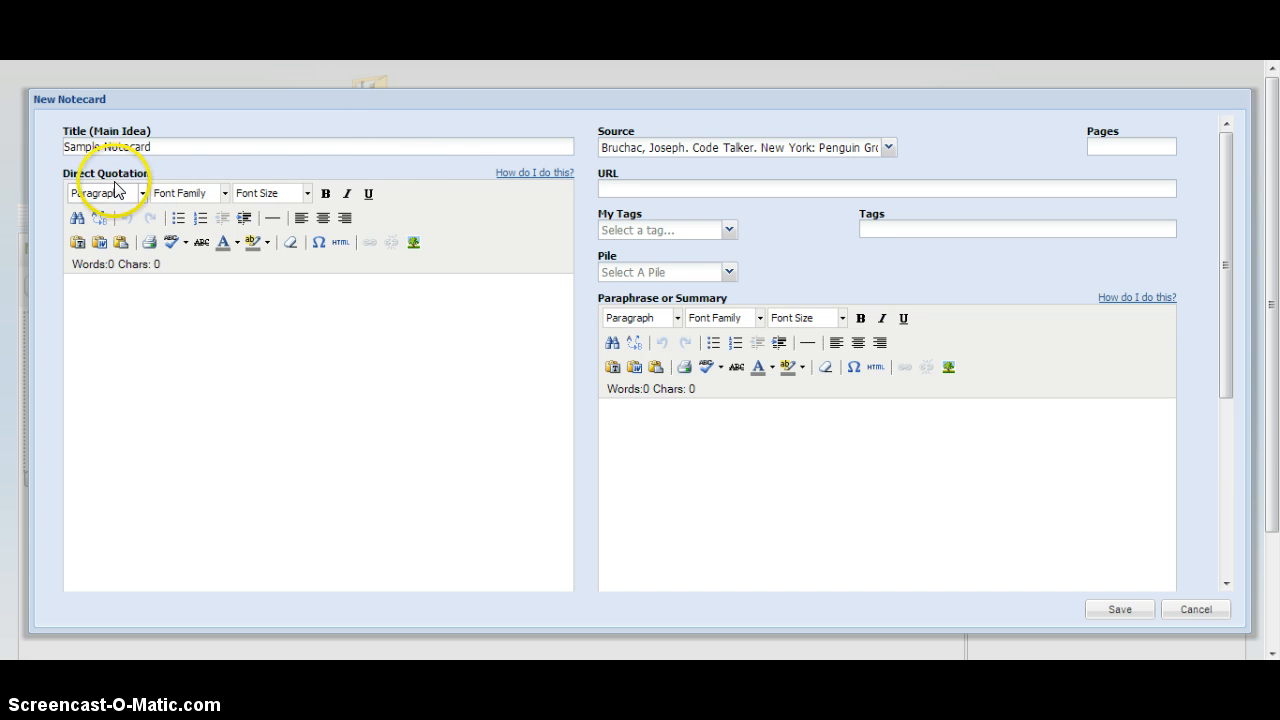
Examine the paragraph format, font family and font size choices available for the Direct Quotation text.
{"action": "left_click", "coordinate": [127, 328]}
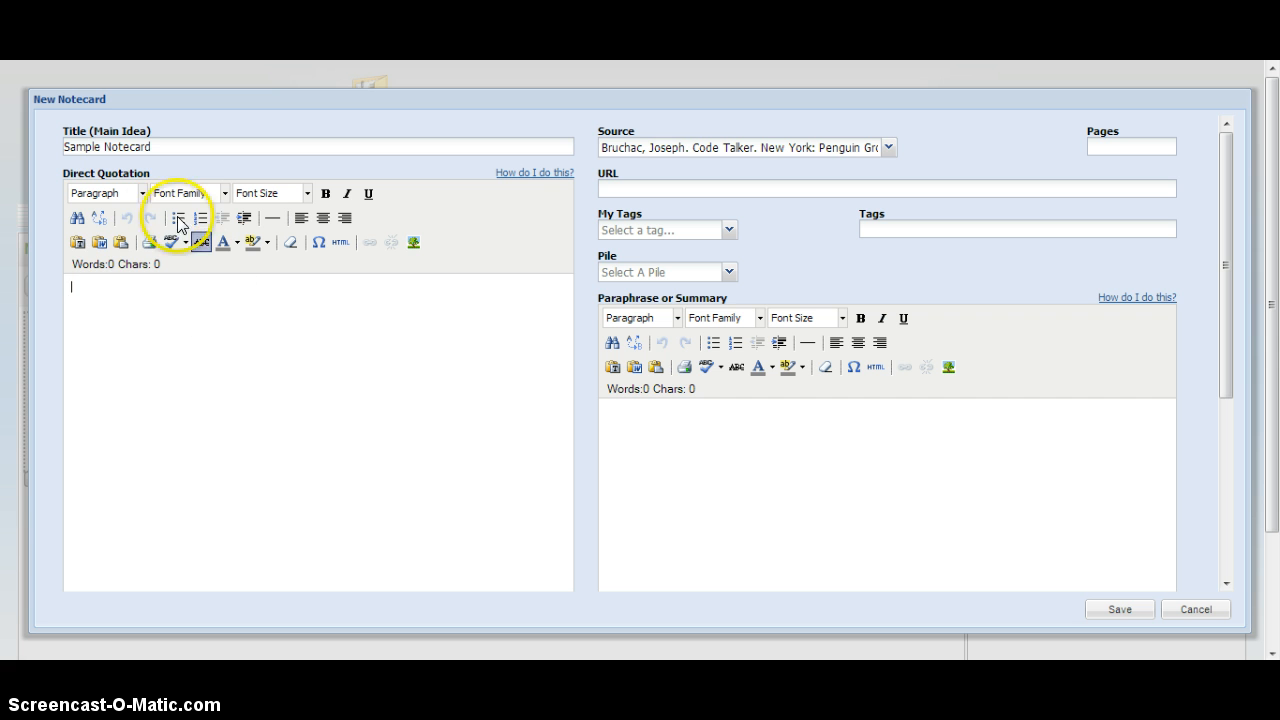
{"action": "left_click", "coordinate": [143, 194]}
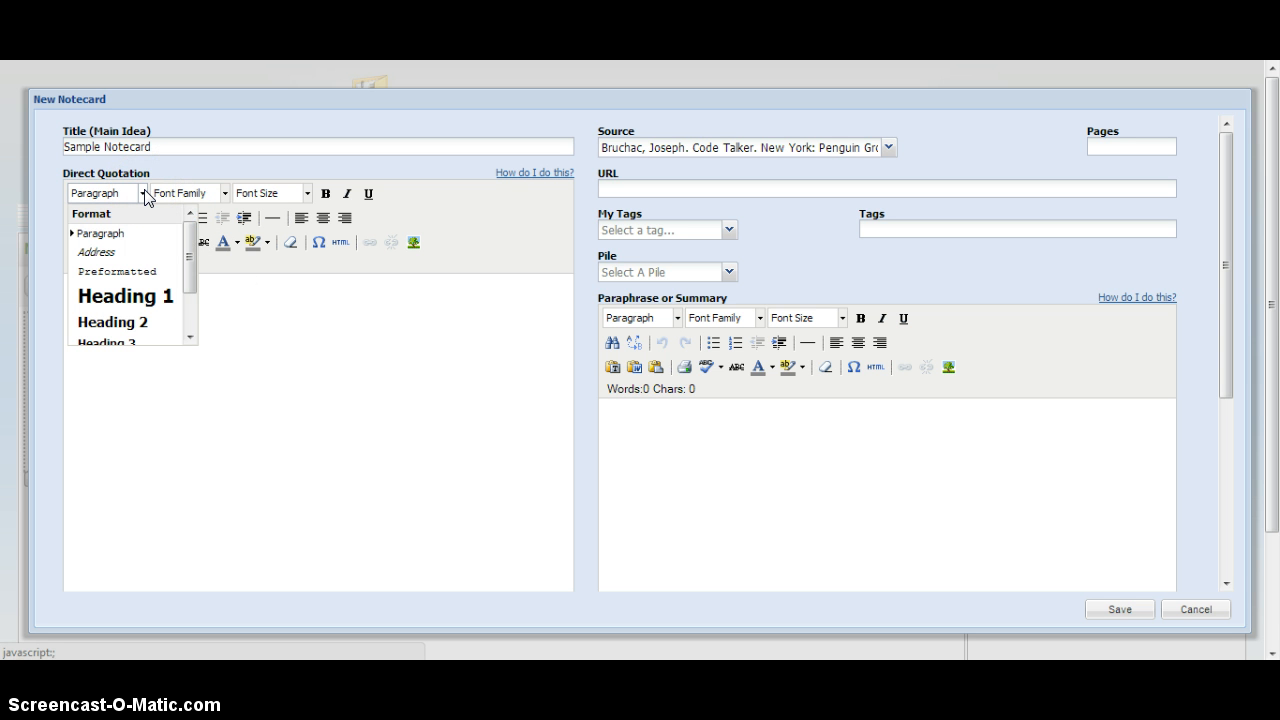
{"action": "left_click", "coordinate": [165, 194]}
{"action": "left_click", "coordinate": [226, 194]}
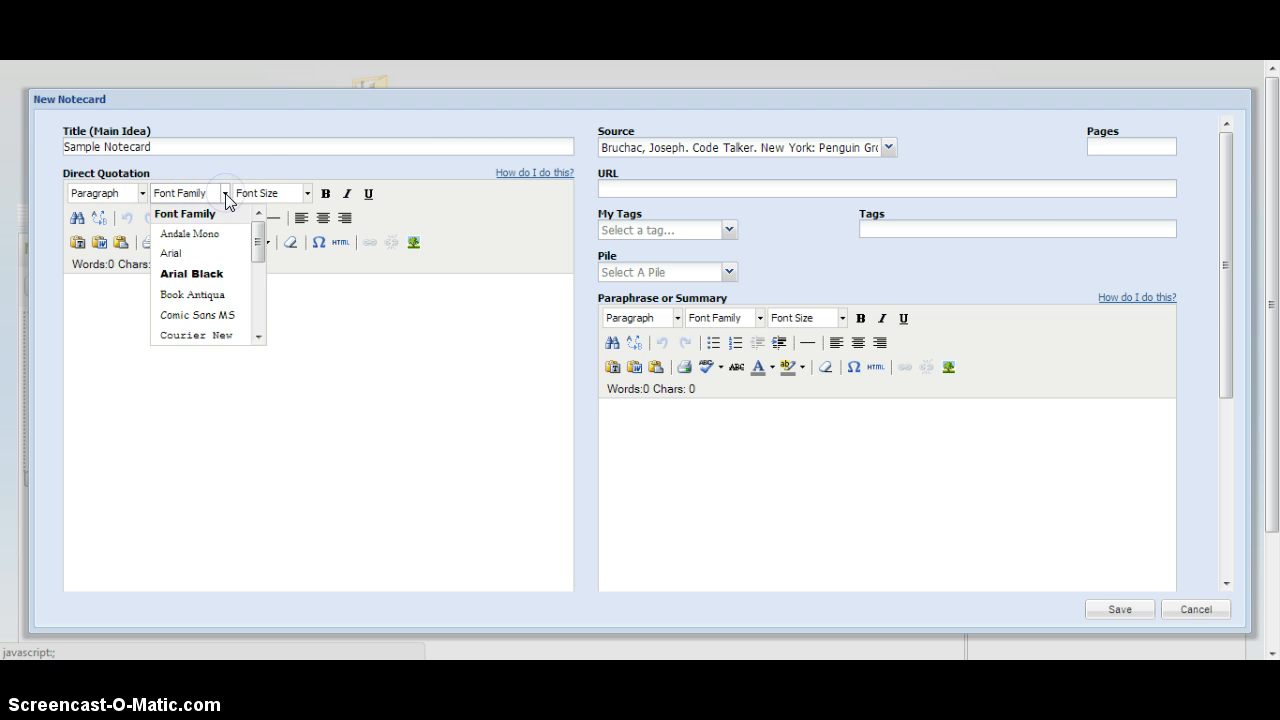
{"action": "left_click", "coordinate": [300, 192]}
{"action": "left_click", "coordinate": [309, 193]}
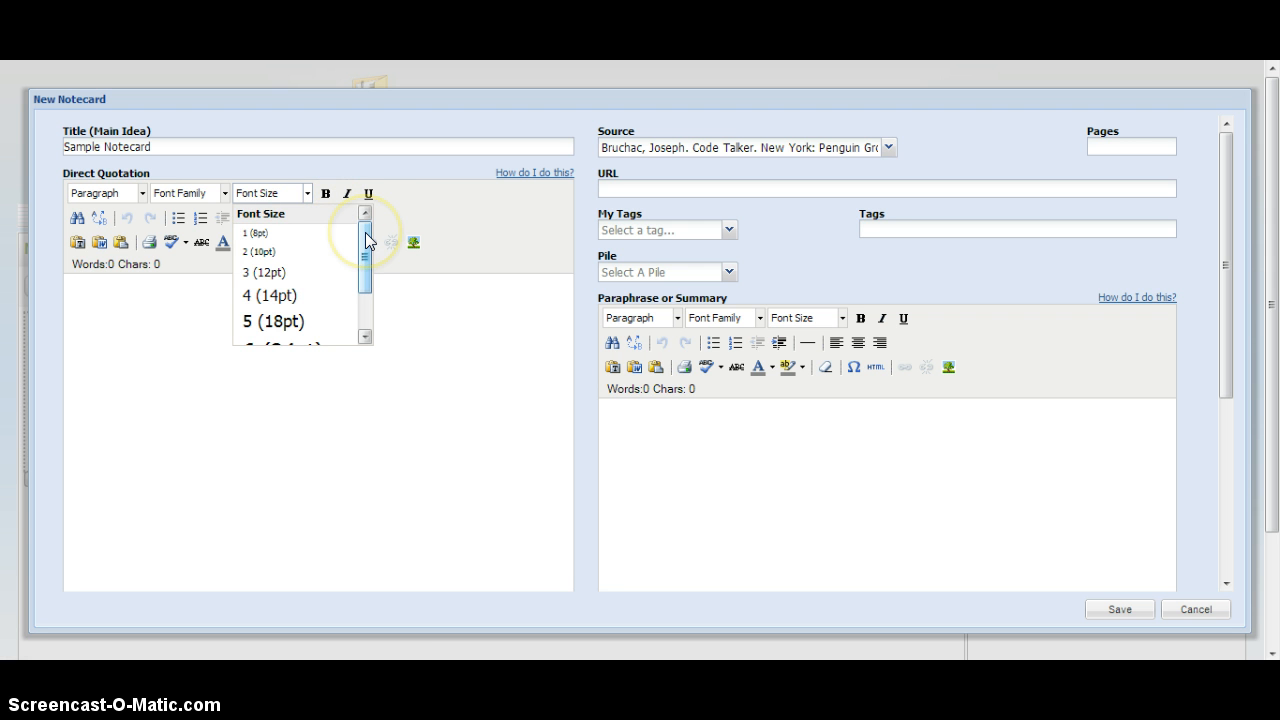
{"action": "left_click_drag", "start_coordinate": [365, 238], "coordinate": [372, 205]}
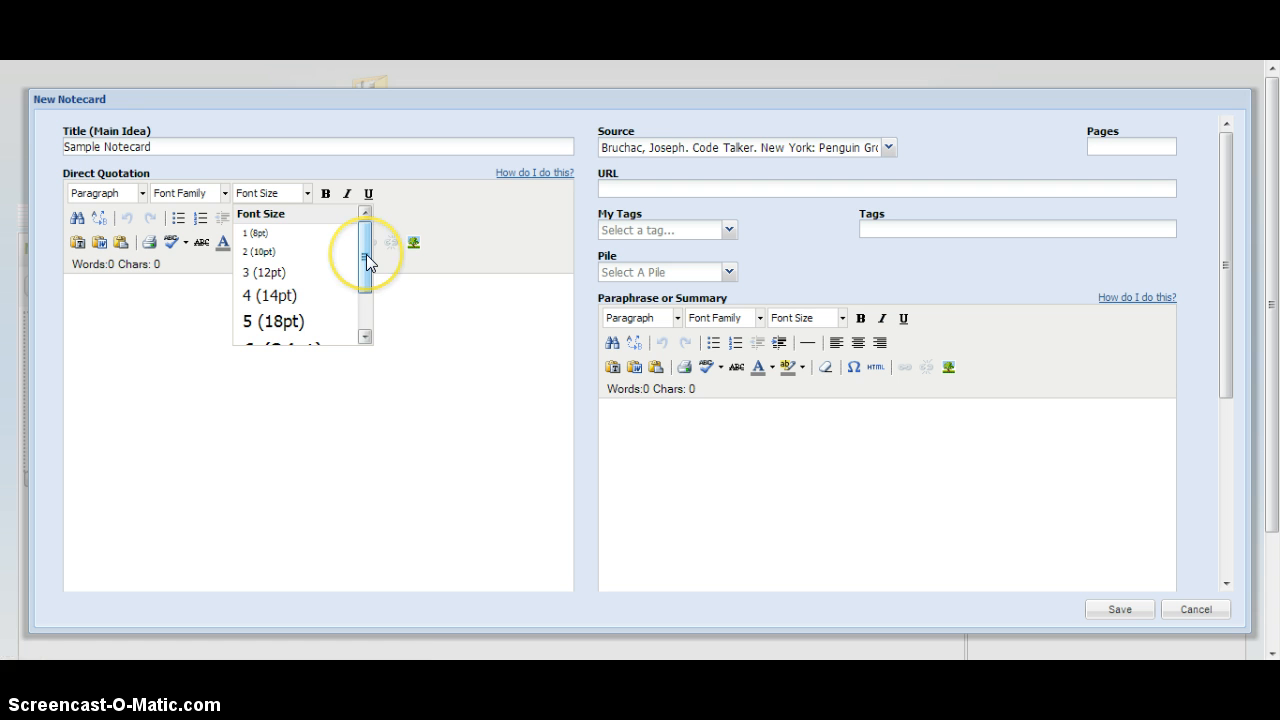
{"action": "left_click", "coordinate": [408, 207]}
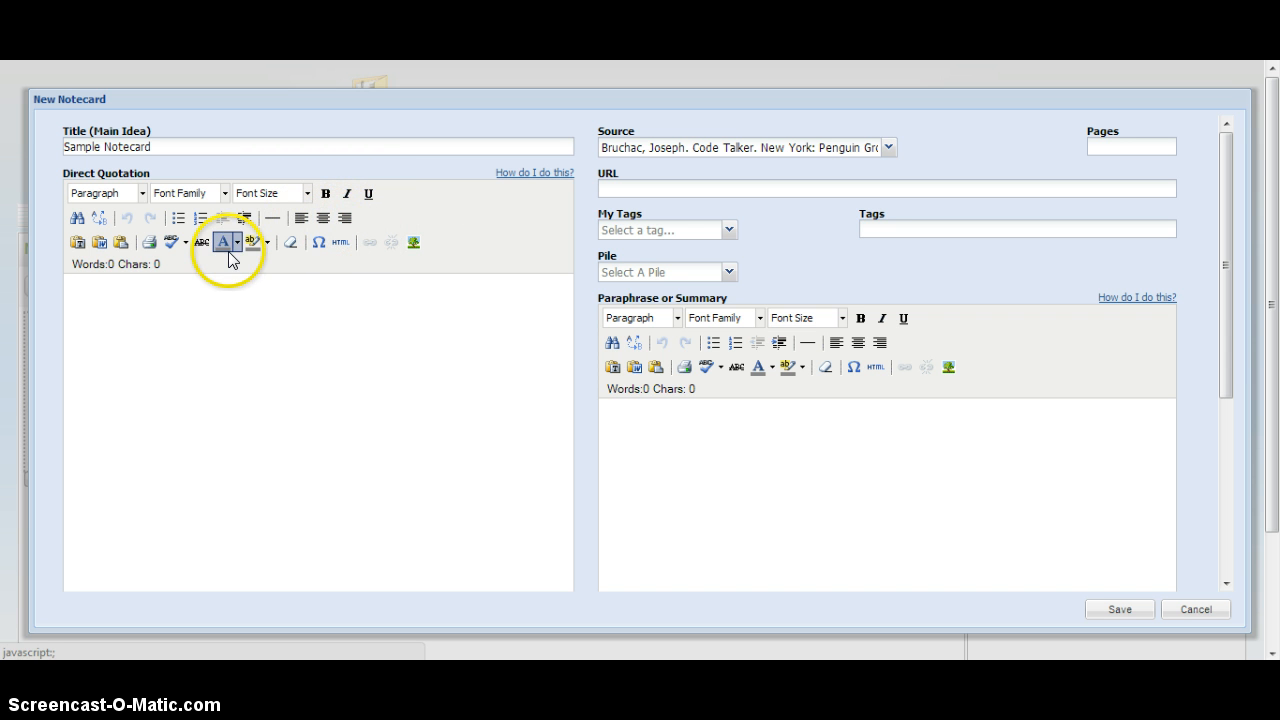
In Direct Quotation, enter "Step 1" and below it the quote "This is my sample notecard" with a parenthetical author citation for page 8.
{"action": "left_click", "coordinate": [247, 321]}
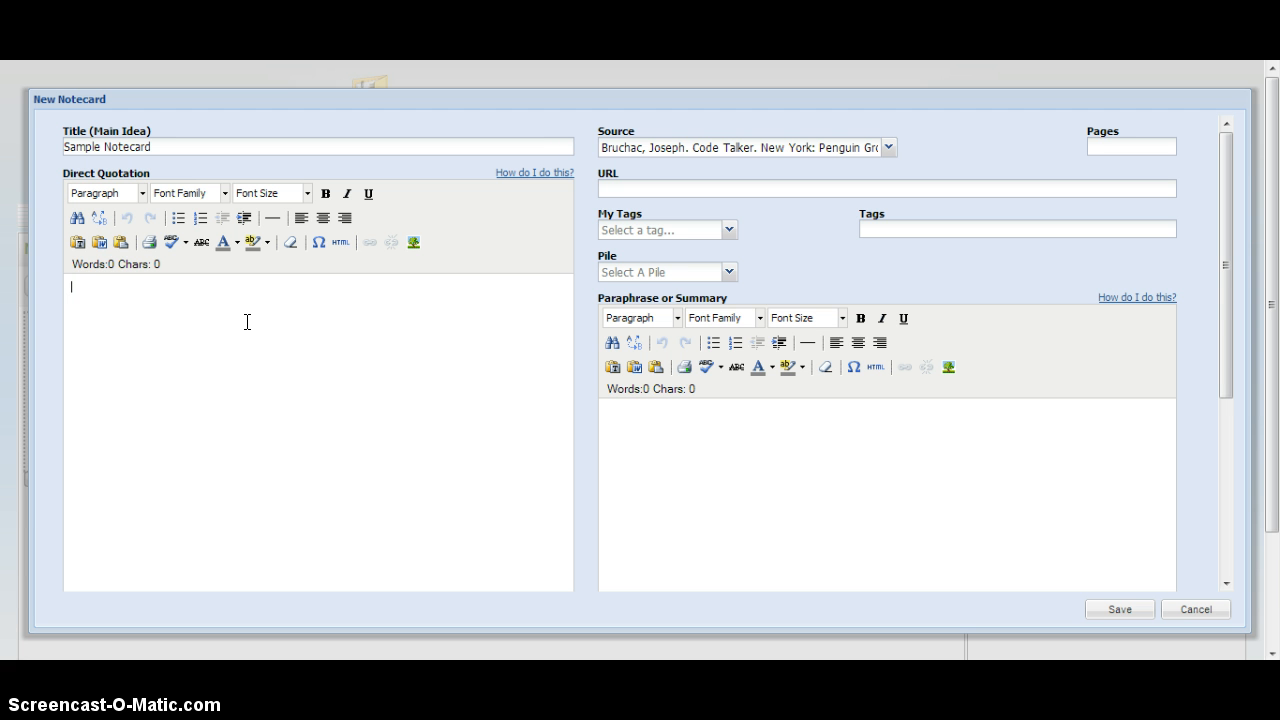
{"action": "type", "text": "Step 1"}
{"action": "type", "text": "\""}
{"action": "type", "text": "Th"}
{"action": "type", "text": "is is my sam"}
{"action": "type", "text": "ple"}
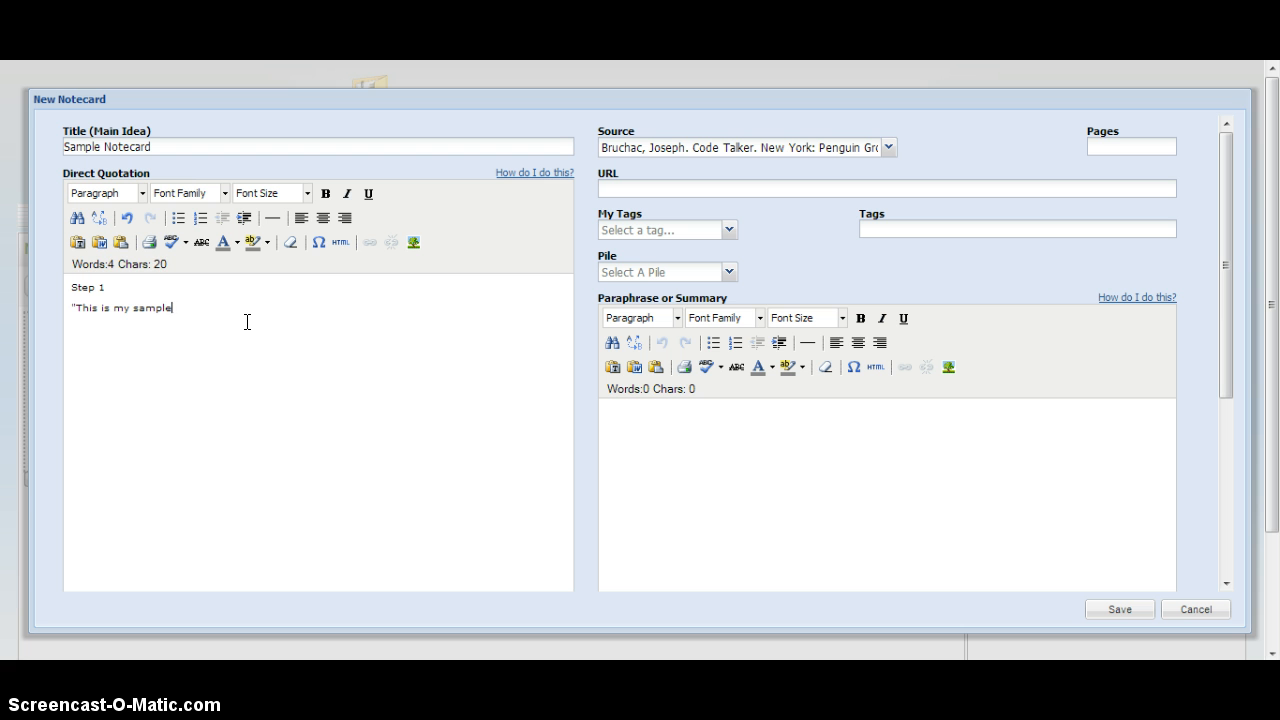
{"action": "type", "text": " notecard\" (Smith, 8)."}
Below a blank line, add "This section is reserved for direct quotes from source tied to notecard." to the Direct Quotation text.
{"action": "key", "text": "Return"}
{"action": "key", "text": "Return"}
{"action": "type", "text": "This i"}
{"action": "type", "text": "s my sample notecard\" (Smith, 8).  This section i"}
{"action": "type", "text": "s re"}
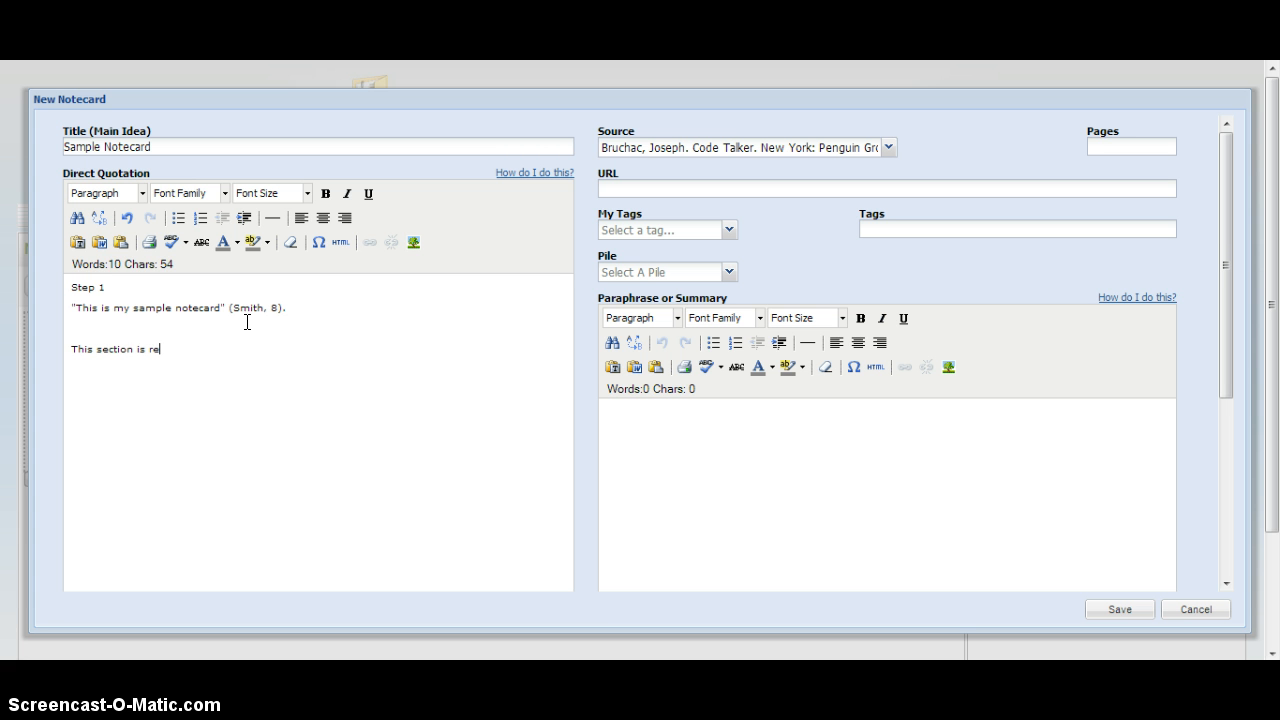
{"action": "type", "text": "served for direct quotes from source"}
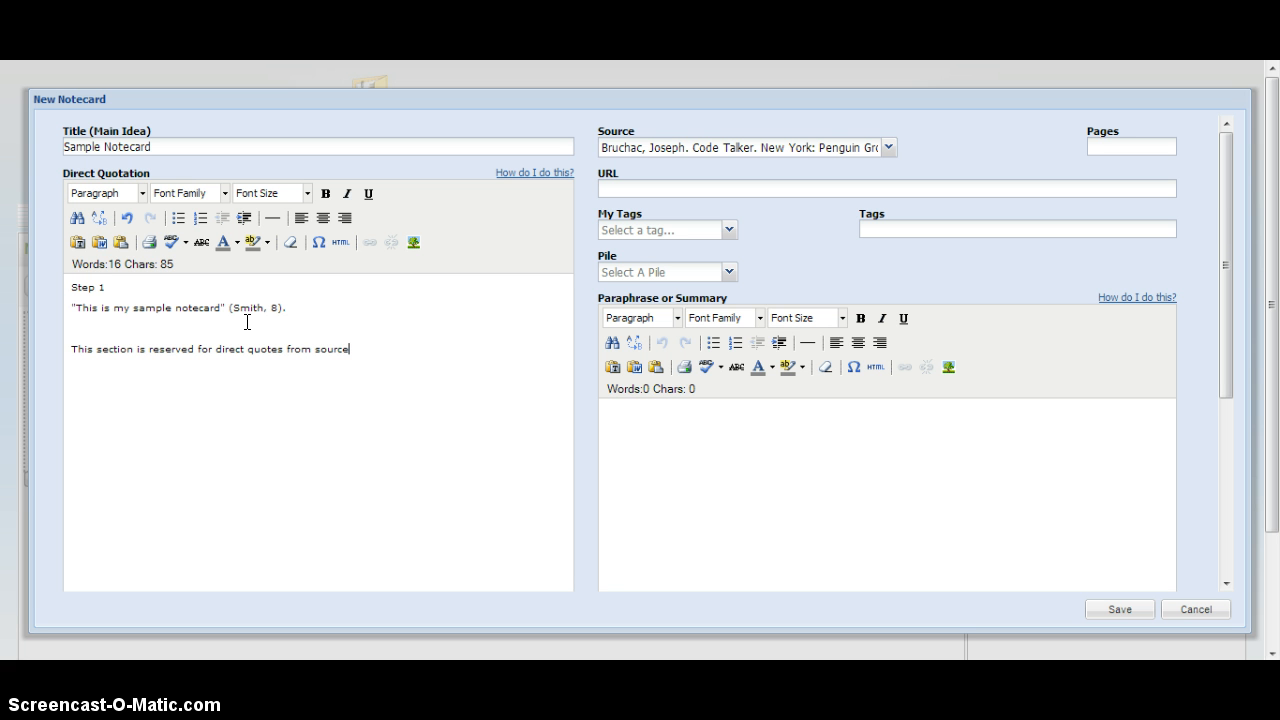
{"action": "type", "text": " tied to notecard."}
Set the font size of the "Step 1" line to 4 (14pt).
{"action": "left_click_drag", "start_coordinate": [124, 308], "coordinate": [24, 288]}
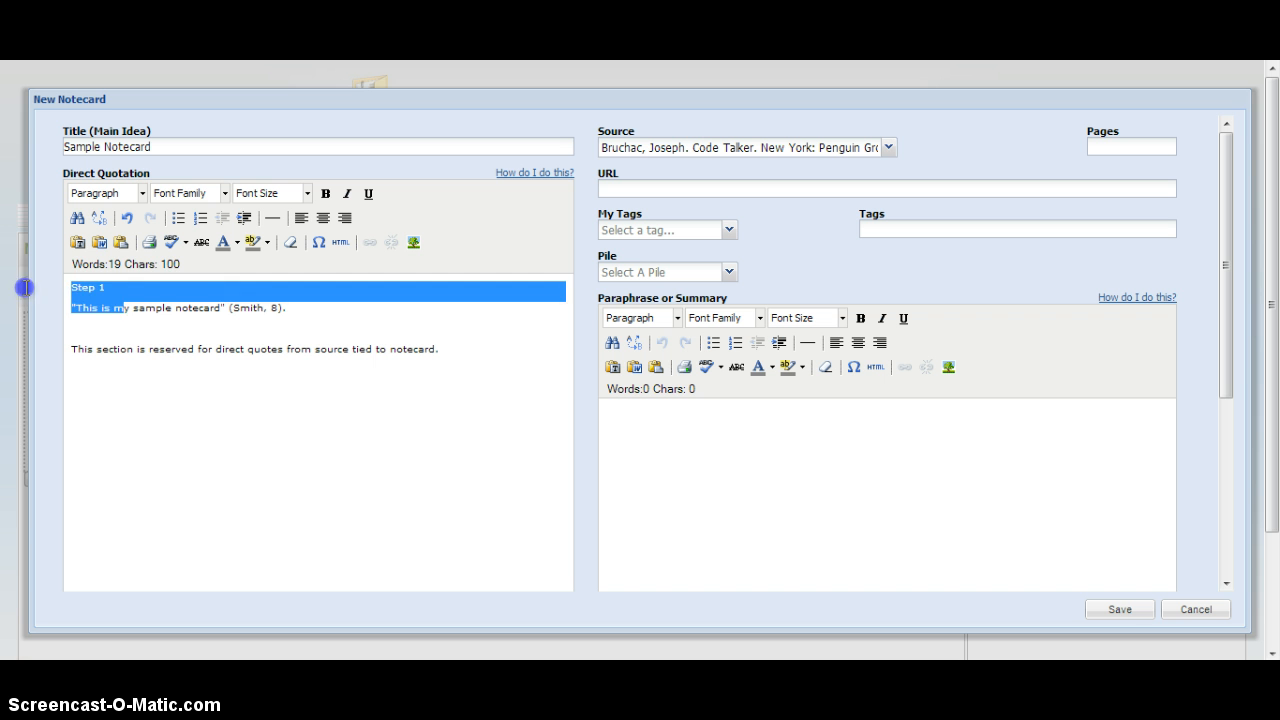
{"action": "left_click", "coordinate": [103, 291]}
{"action": "left_click_drag", "start_coordinate": [104, 288], "coordinate": [70, 286]}
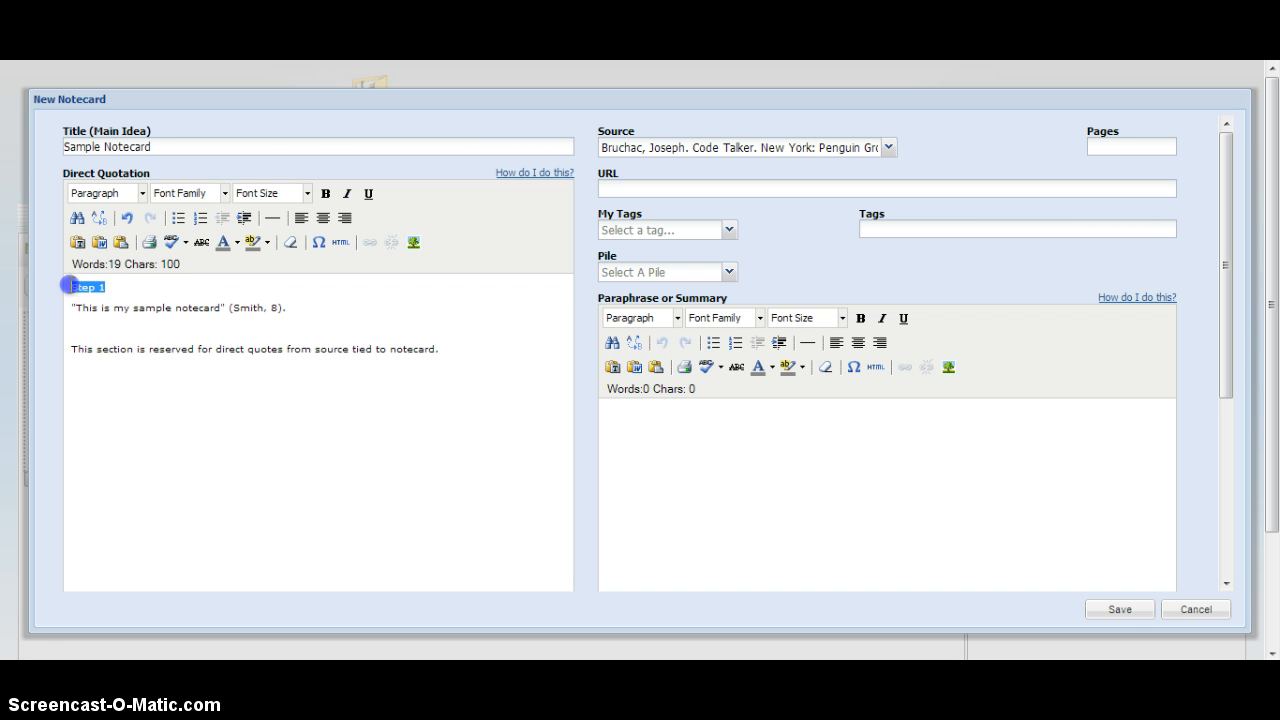
{"action": "left_click", "coordinate": [307, 193]}
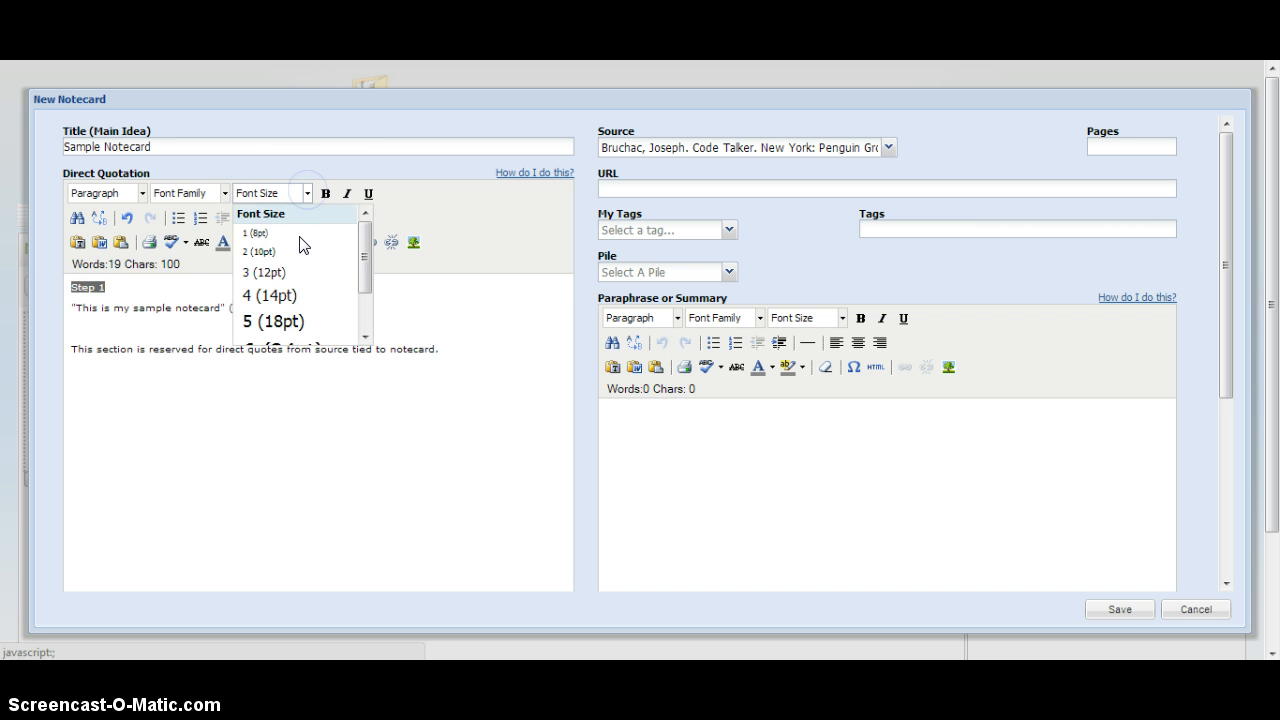
{"action": "left_click", "coordinate": [273, 300]}
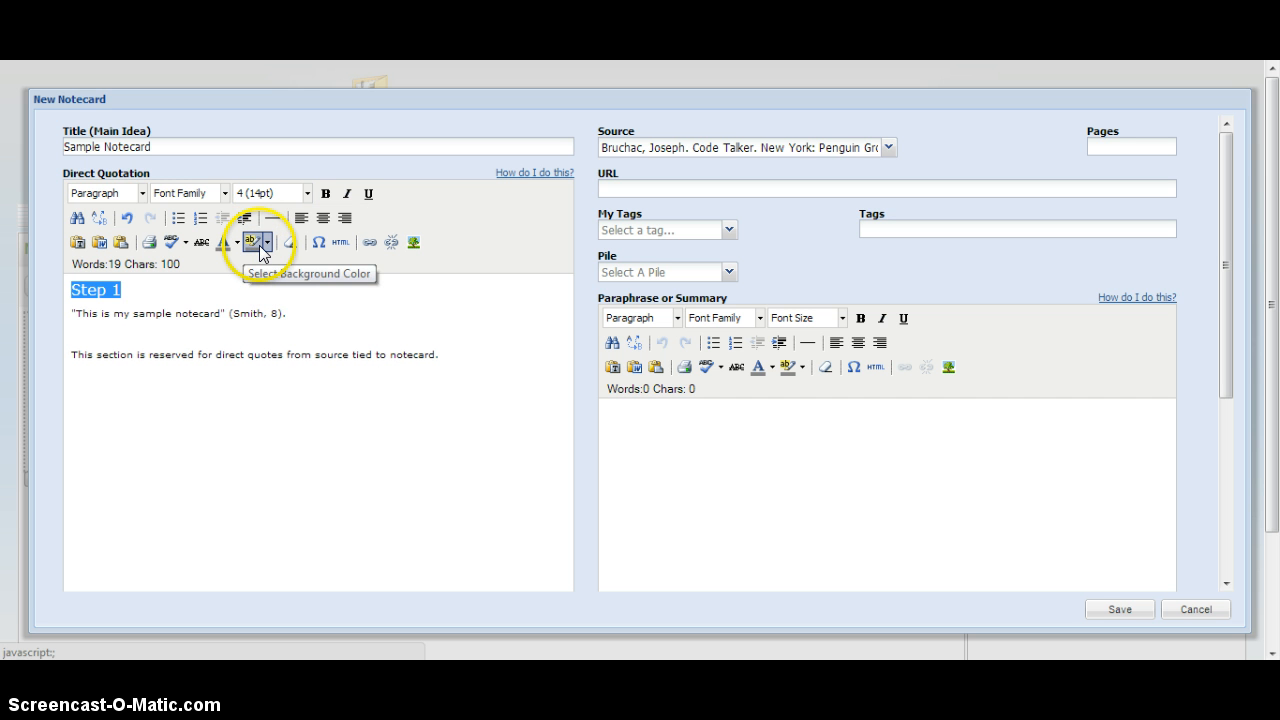
Give the "Step 1" text a magenta background color.
{"action": "left_click", "coordinate": [266, 245]}
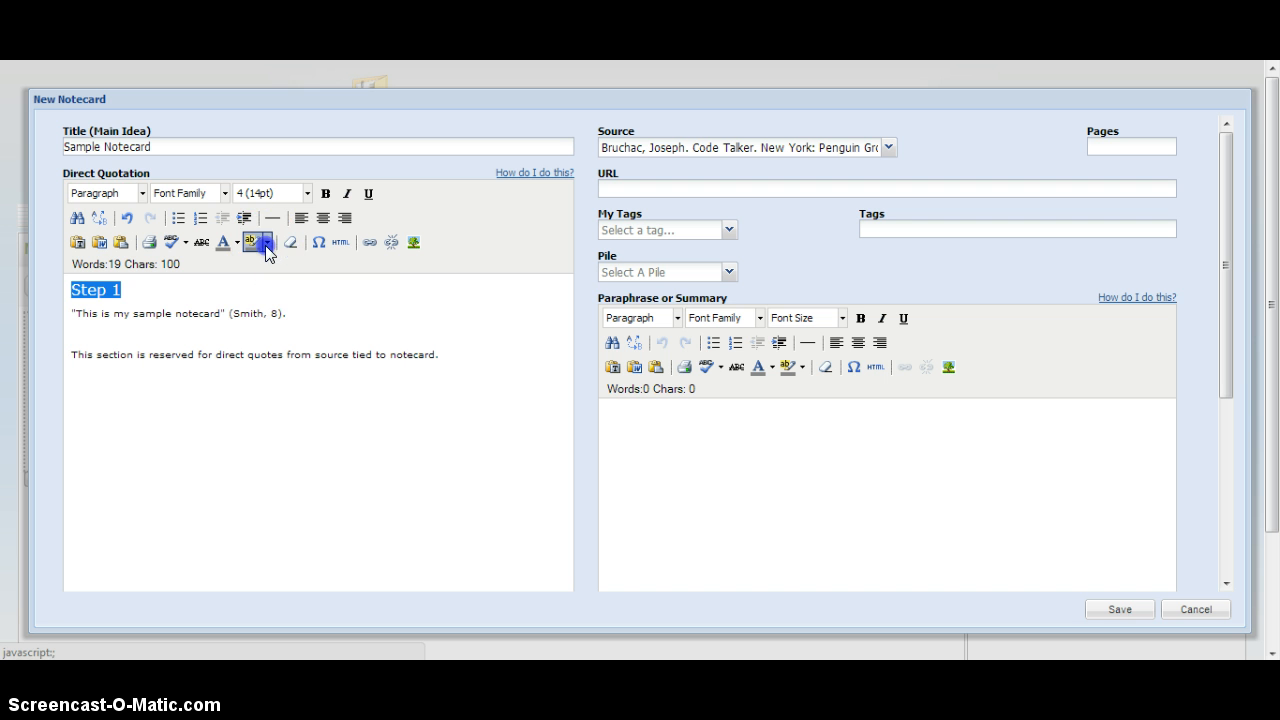
{"action": "left_click", "coordinate": [250, 305]}
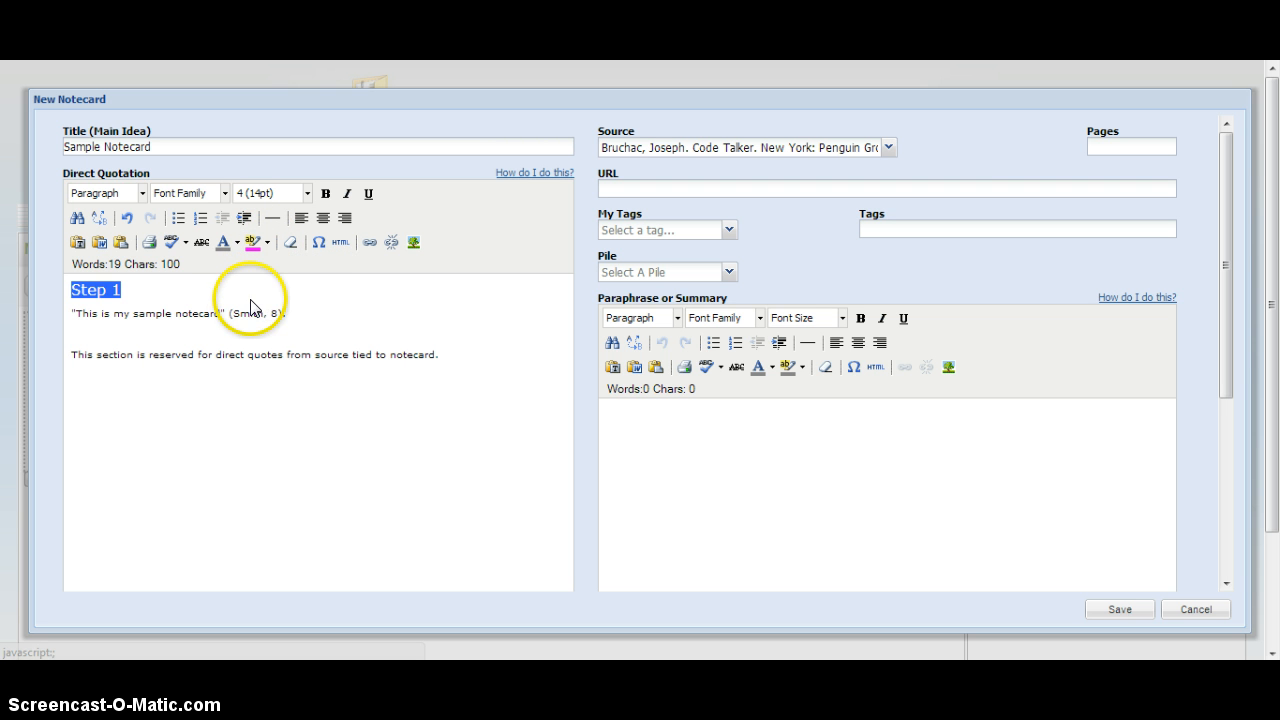
{"action": "left_click", "coordinate": [229, 289]}
{"action": "left_click", "coordinate": [408, 290]}
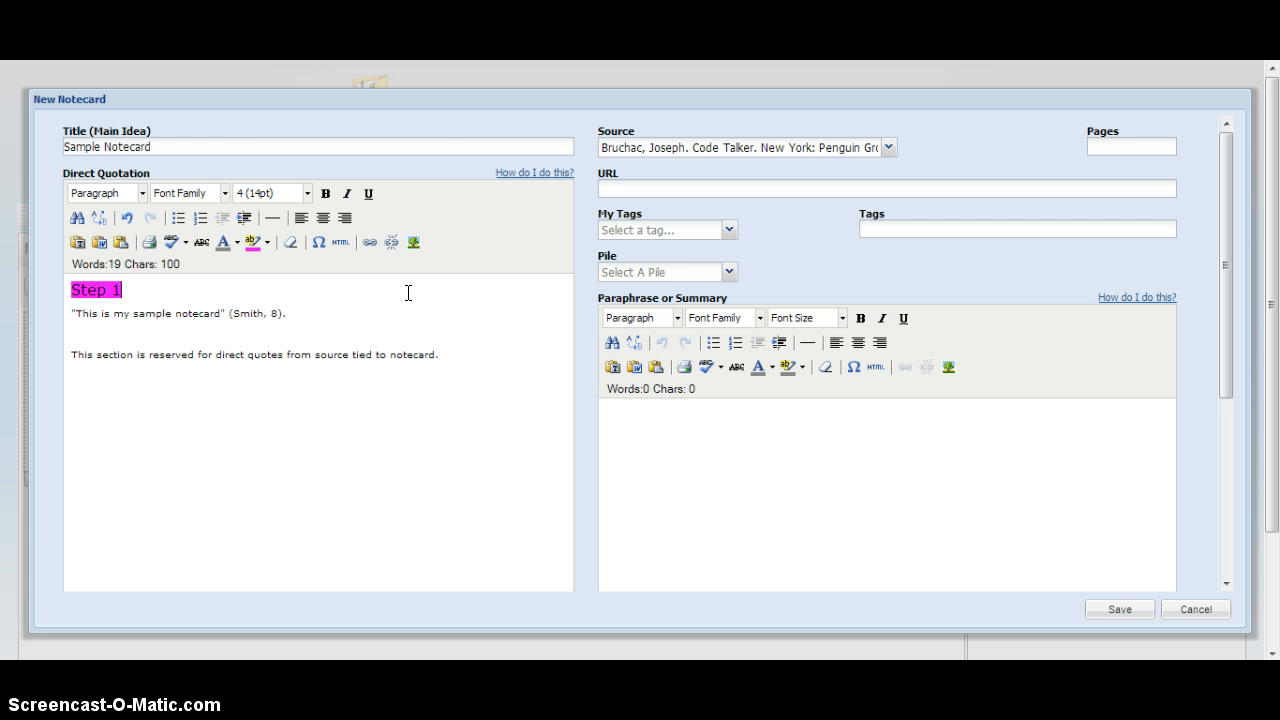
{"action": "left_click", "coordinate": [460, 346]}
{"action": "left_click_drag", "start_coordinate": [440, 354], "coordinate": [374, 354]}
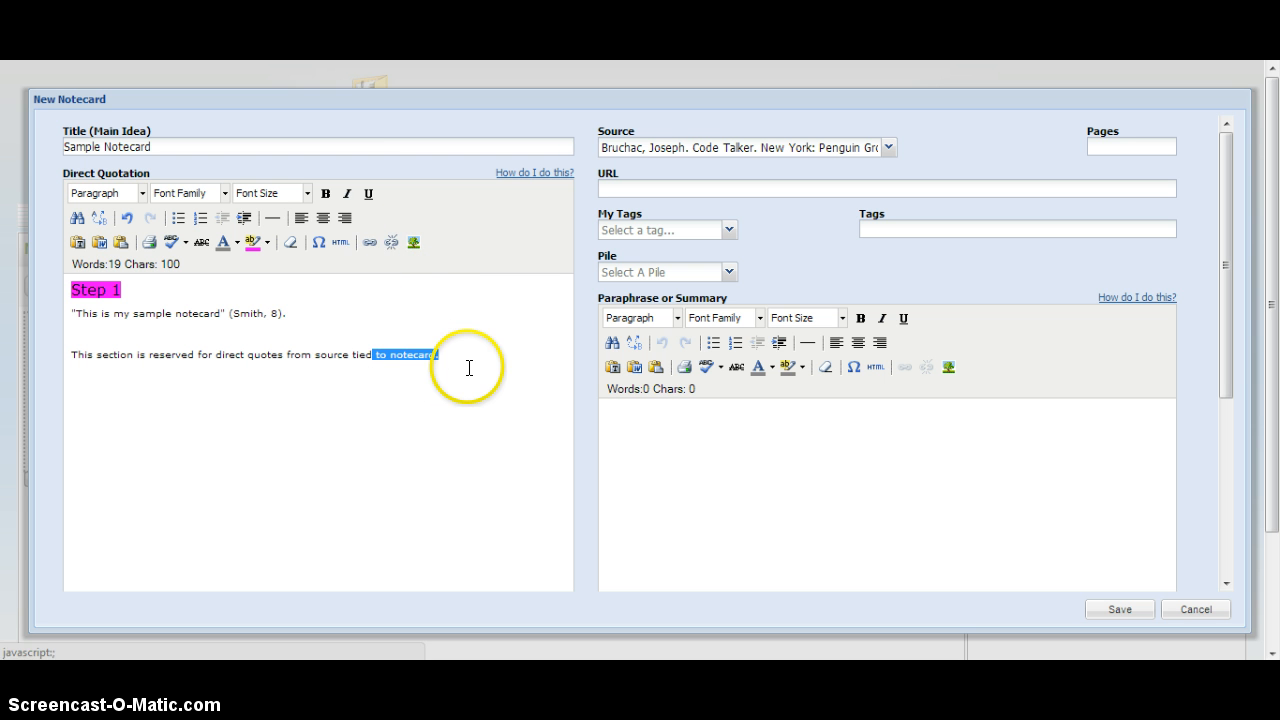
{"action": "left_click", "coordinate": [470, 366]}
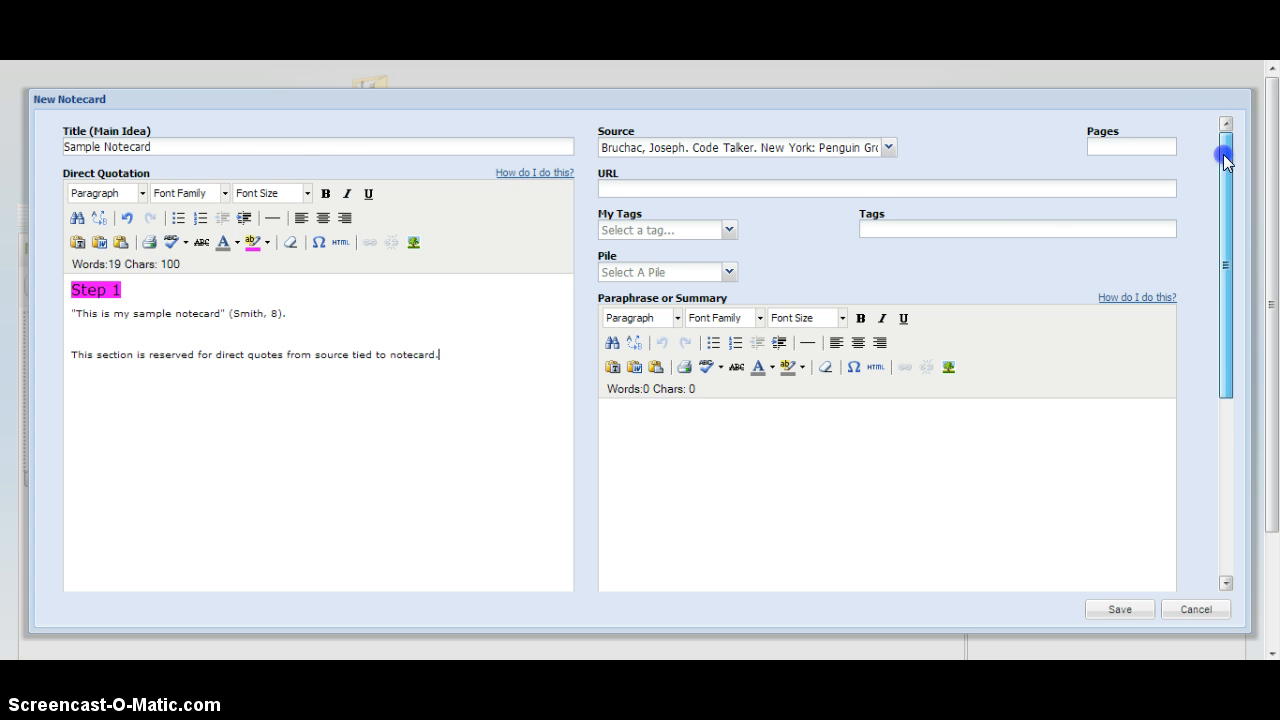
In Paraphrase or Summary, enter "Step 2" and, below a blank line, "Reserve this area for paraphrases or summaries.".
{"action": "left_click_drag", "start_coordinate": [1223, 154], "coordinate": [1225, 208]}
{"action": "left_click", "coordinate": [920, 420]}
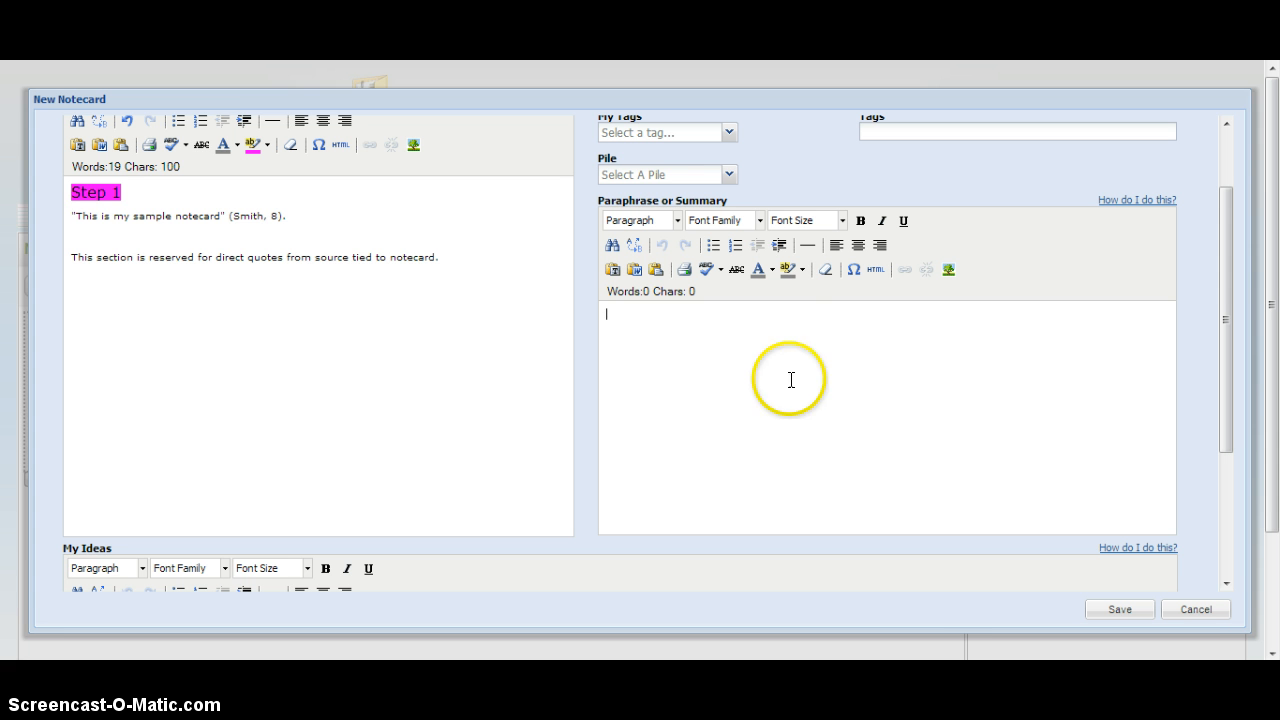
{"action": "left_click", "coordinate": [651, 378]}
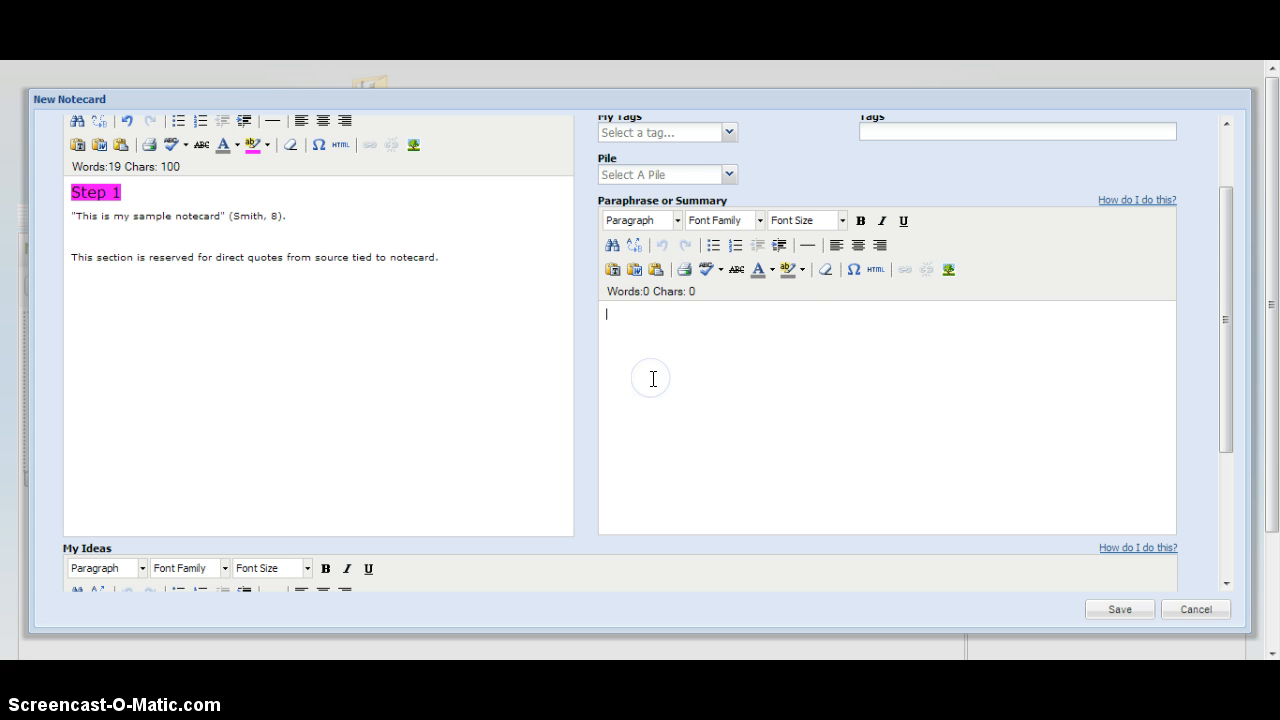
{"action": "type", "text": "Step "}
{"action": "type", "text": "2  "}
{"action": "type", "text": "Reserve"}
{"action": "type", "text": " this area for"}
{"action": "type", "text": " paraphra"}
{"action": "type", "text": "ses or s"}
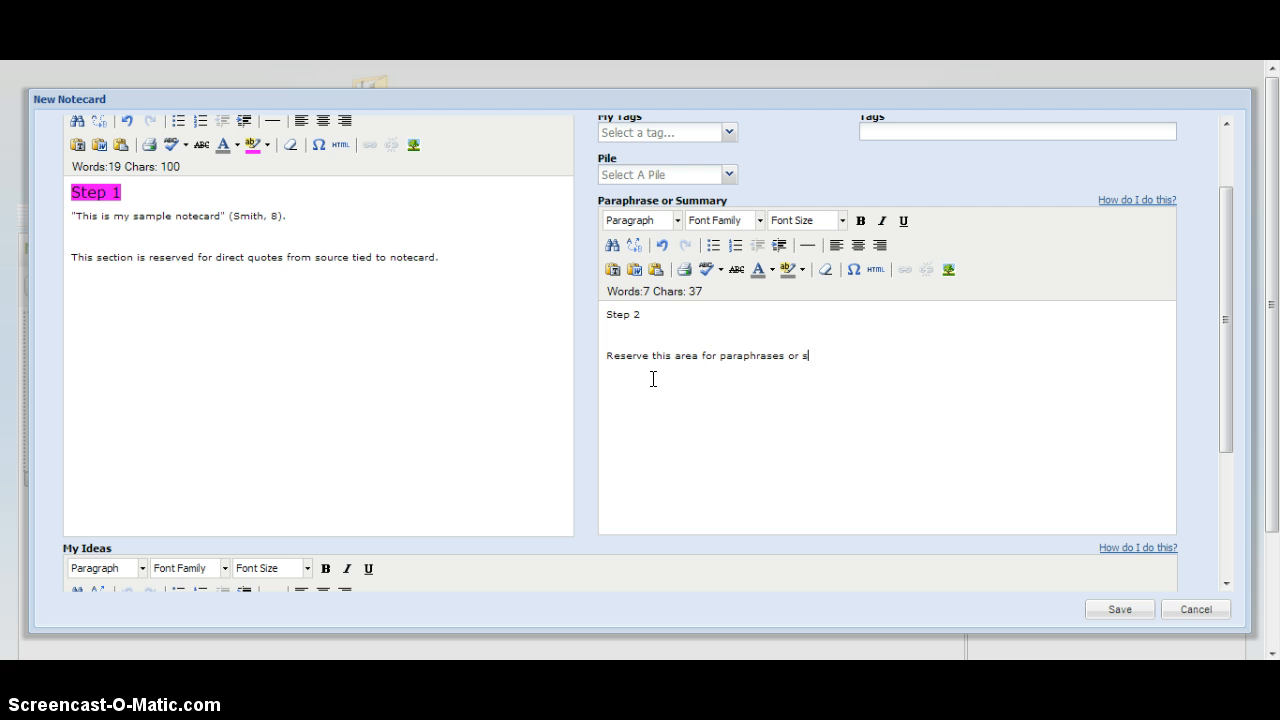
{"action": "type", "text": "ummaries."}
Below a blank line in Paraphrase or Summary, add "1- Compare this statement to the quote in the left-hand box.".
{"action": "type", "text": "1- COmpare t"}
{"action": "key", "text": "BackSpace"}
{"action": "key", "text": "BackSpace"}
{"action": "key", "text": "BackSpace"}
{"action": "key", "text": "BackSpace"}
{"action": "key", "text": "BackSpace"}
{"action": "key", "text": "BackSpace"}
{"action": "key", "text": "BackSpace"}
{"action": "key", "text": "BackSpace"}
{"action": "key", "text": "BackSpace"}
{"action": "type", "text": "Compare this sttat"}
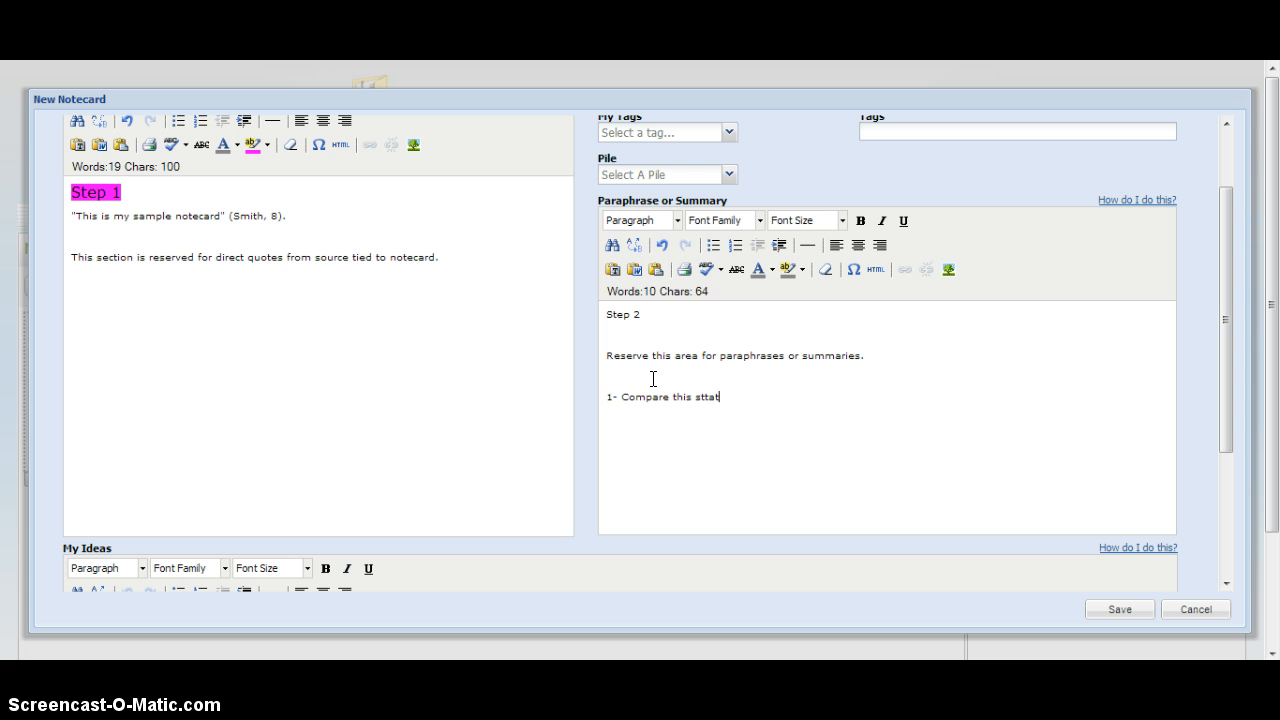
{"action": "key", "text": "BackSpace"}
{"action": "key", "text": "BackSpace"}
{"action": "key", "text": "BackSpace"}
{"action": "type", "text": "atement to the quote in the "}
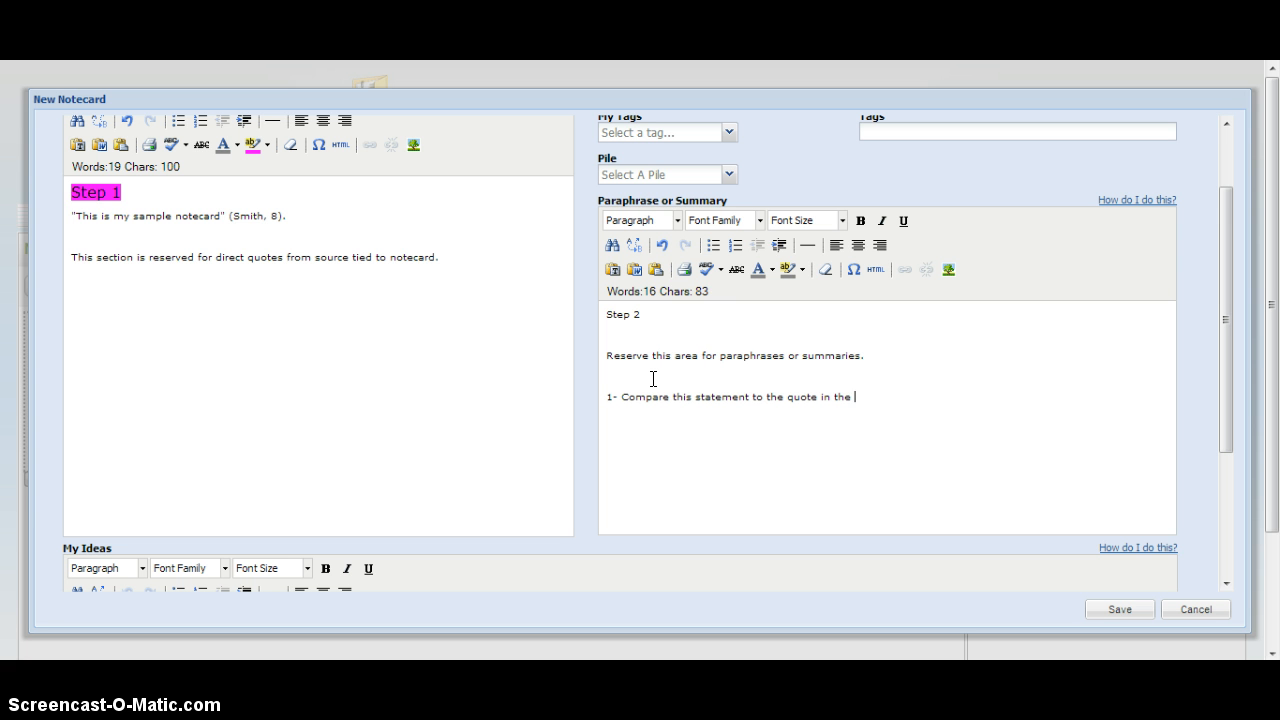
{"action": "type", "text": "left"}
{"action": "type", "text": " ha"}
{"action": "key", "text": "BackSpace"}
{"action": "key", "text": "BackSpace"}
{"action": "key", "text": "BackSpace"}
{"action": "type", "text": "-hand box."}
Add the line "2- Do the ideas from this box mirror the ideas in Step 1?" to the Paraphrase or Summary text.
{"action": "type", "text": "2-"}
{"action": "type", "text": " Do"}
{"action": "type", "text": " the ideas"}
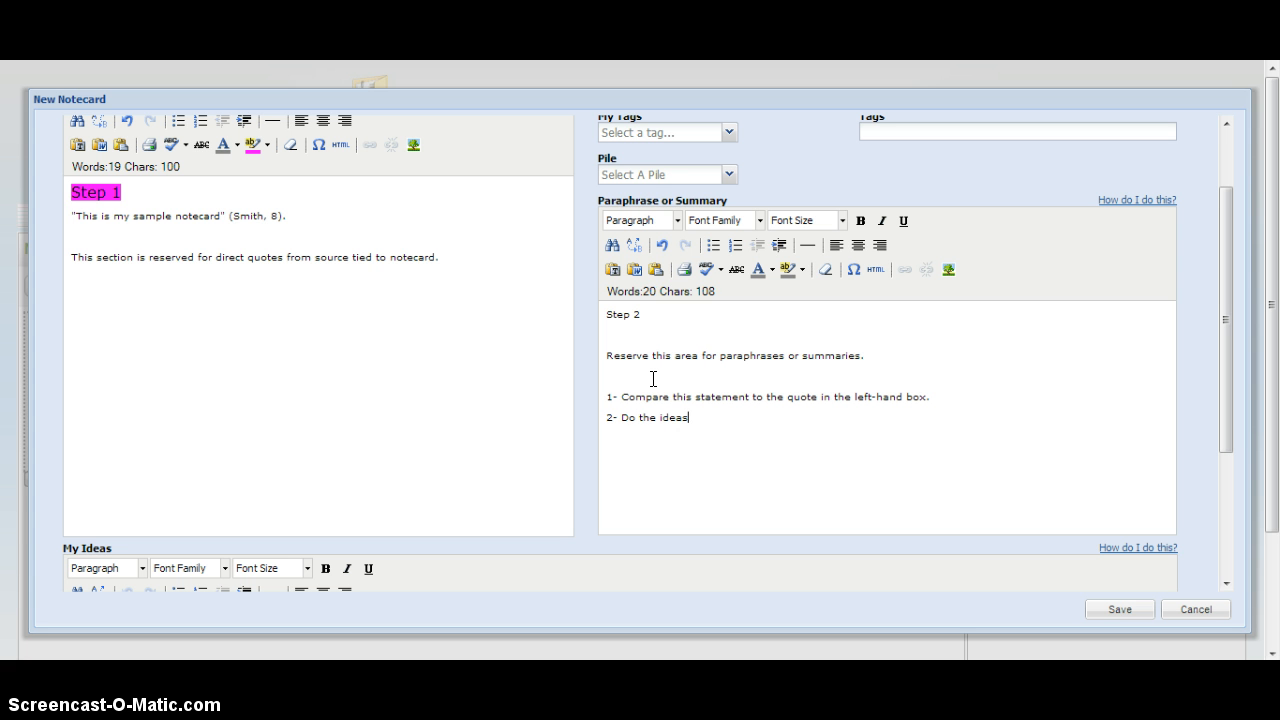
{"action": "type", "text": " from this box mirror the ideas in "}
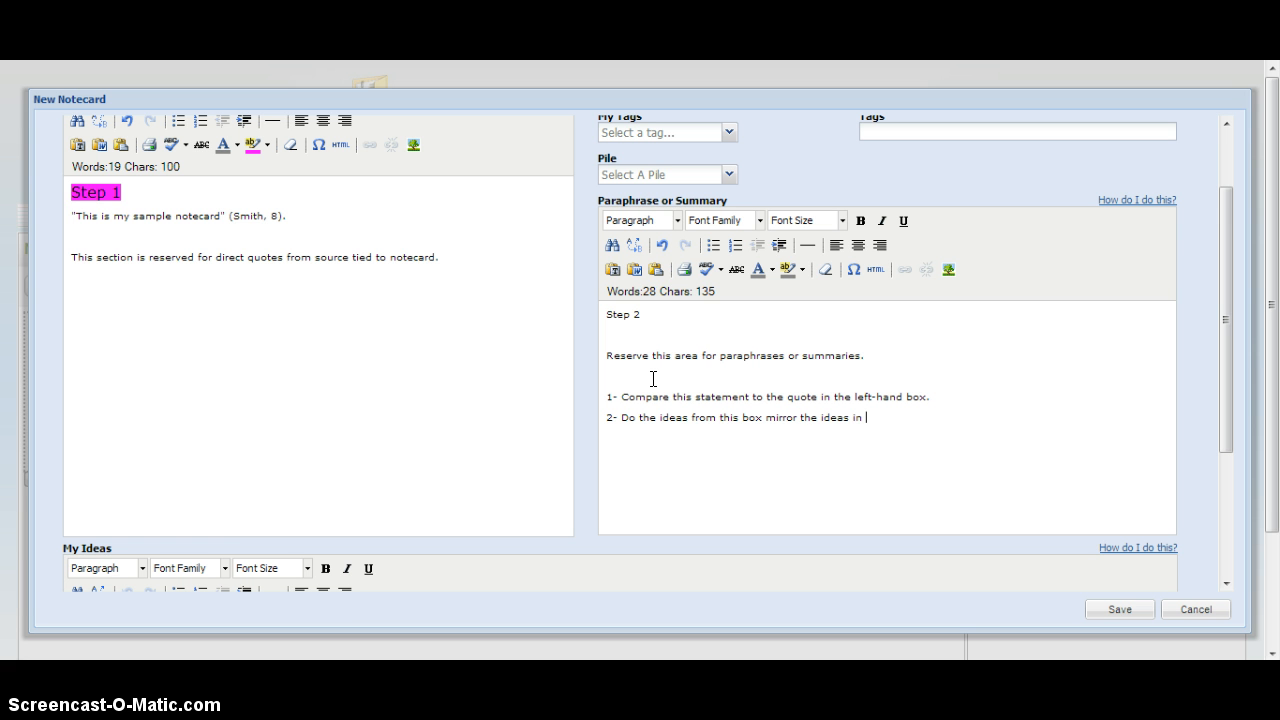
{"action": "type", "text": "Step 1?"}
Add the line "3- Think about how to rephrase your statement while keeping the main idea." to the Paraphrase or Summary text.
{"action": "type", "text": "3-"}
{"action": "type", "text": " Think about "}
{"action": "type", "text": "how to r"}
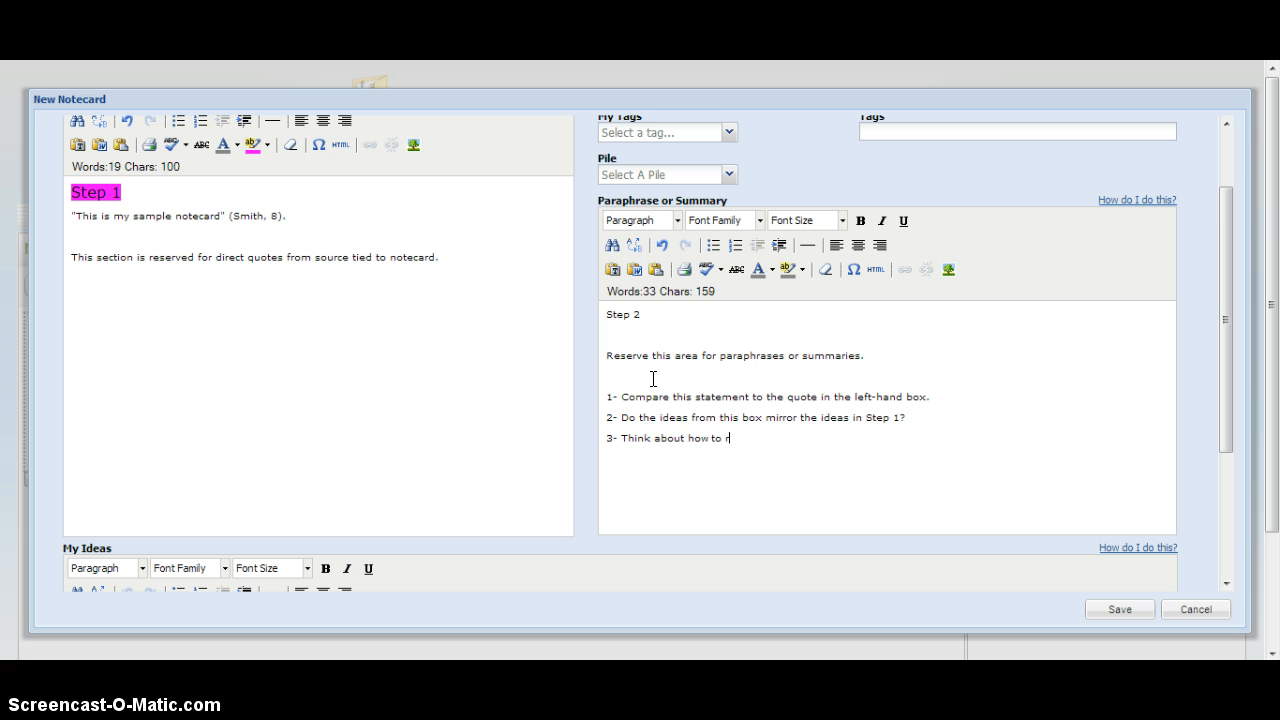
{"action": "type", "text": "ephrase your statement while ke"}
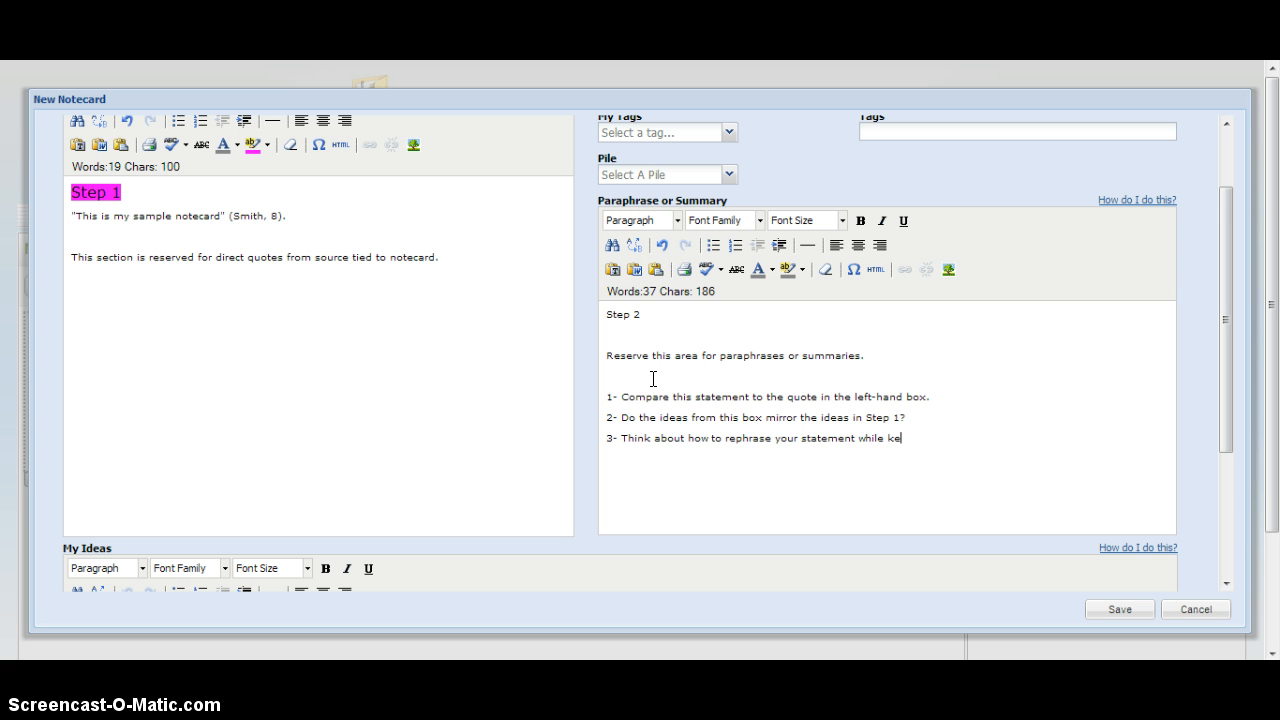
{"action": "type", "text": "eping the main idea."}
In My Ideas, enter "Step 3" and, below a blank line, "Reserved for reflections.".
{"action": "left_click_drag", "start_coordinate": [1221, 306], "coordinate": [1257, 480]}
{"action": "left_click", "coordinate": [949, 474]}
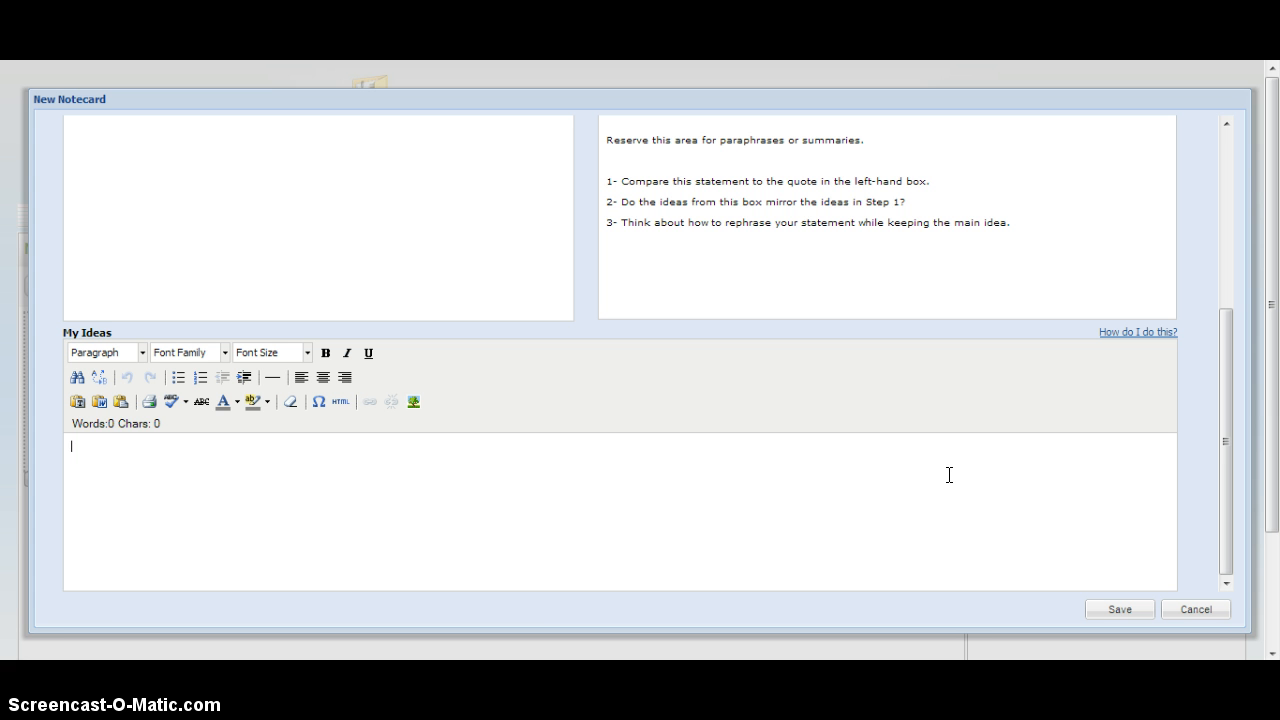
{"action": "type", "text": "STep"}
{"action": "key", "text": "BackSpace"}
{"action": "key", "text": "BackSpace"}
{"action": "key", "text": "BackSpace"}
{"action": "type", "text": "tep 3"}
{"action": "key", "text": "Return"}
{"action": "key", "text": "Return"}
{"action": "type", "text": "Reserved for reflec"}
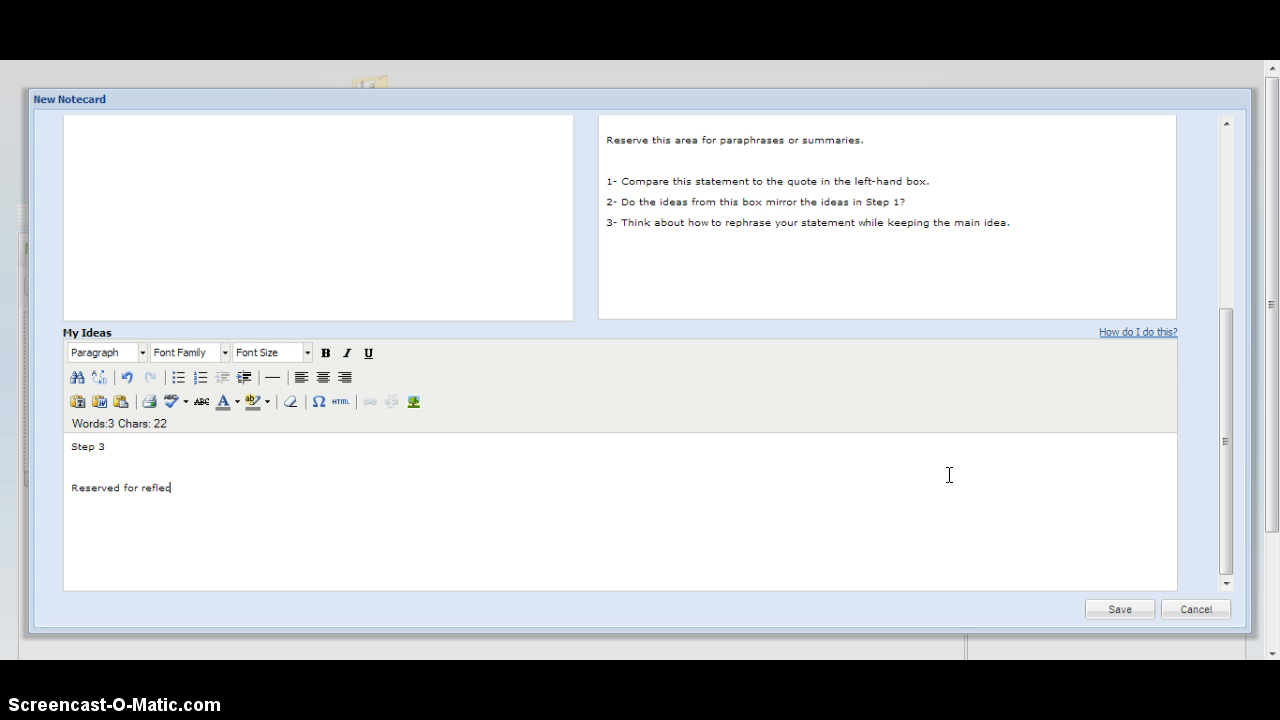
{"action": "type", "text": "tion"}
{"action": "type", "text": "s."}
Add the line "1- What have you learned from the above quotes or paraphrases?" to the My Ideas text.
{"action": "type", "text": "1- What "}
{"action": "type", "text": "have you le"}
{"action": "type", "text": "arned"}
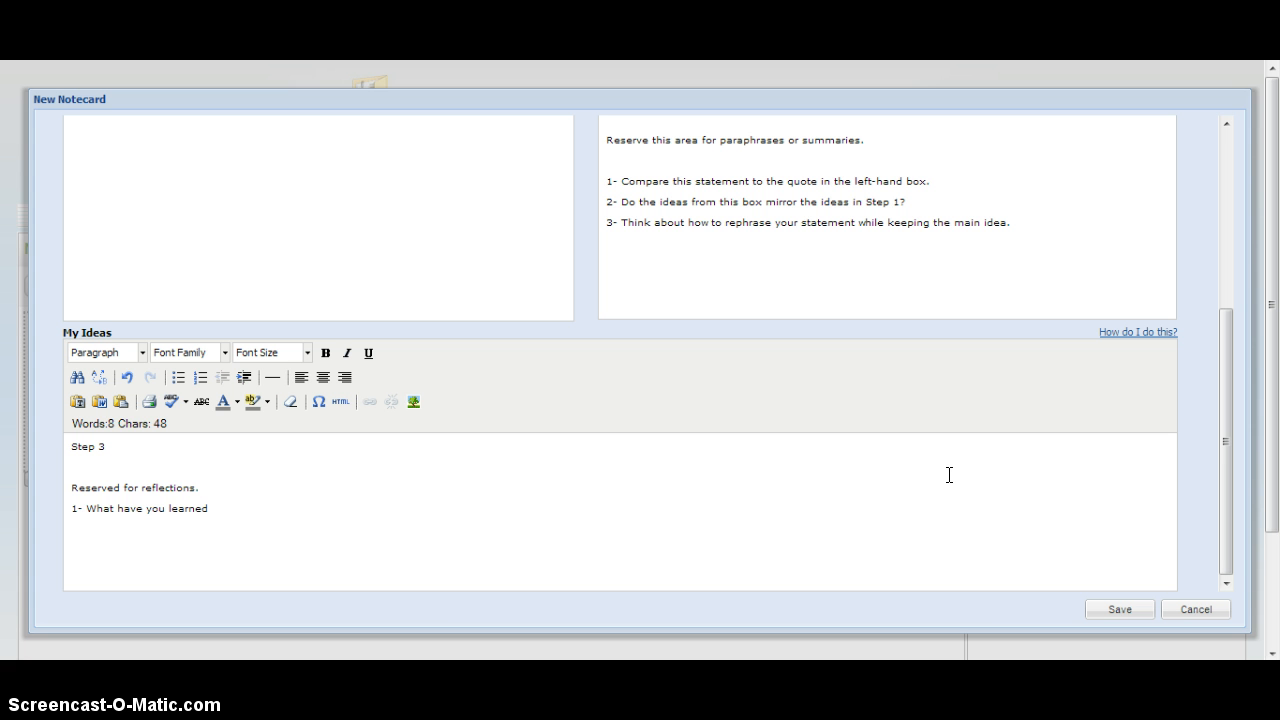
{"action": "type", "text": " from the abov"}
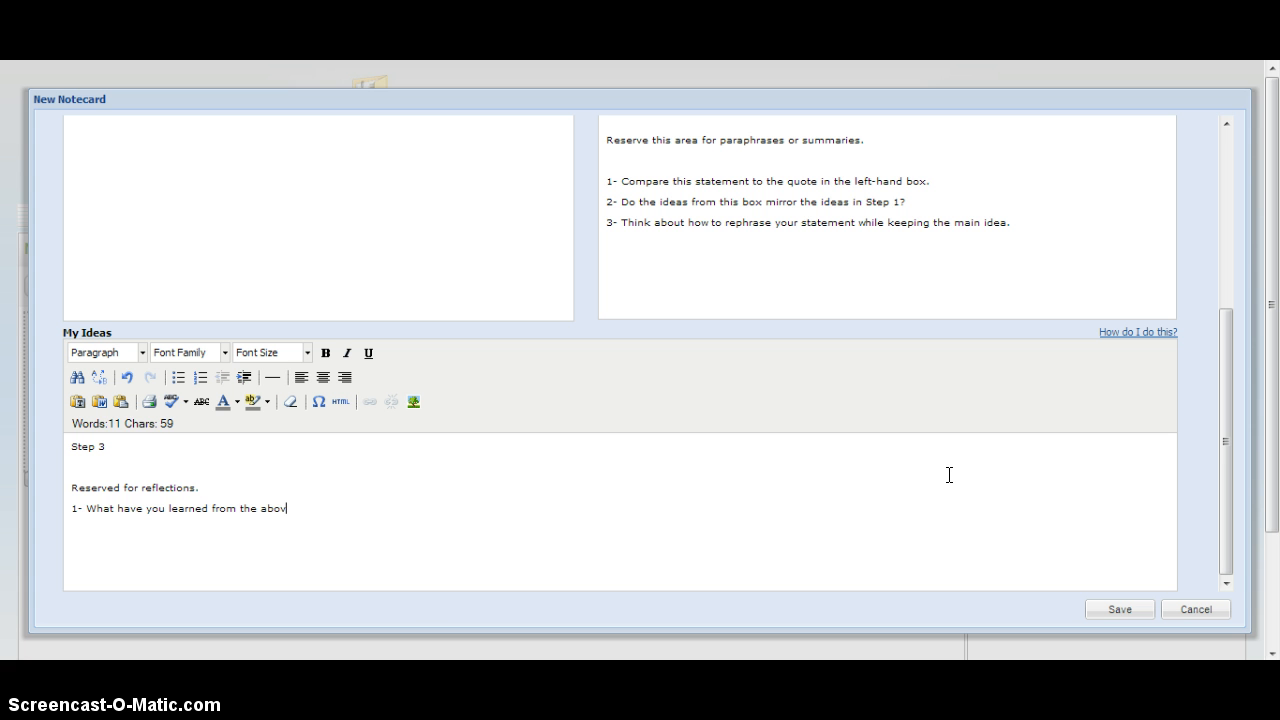
{"action": "type", "text": "e quotes or "}
{"action": "type", "text": "pa"}
{"action": "key", "text": "BackSpace"}
{"action": "type", "text": "araphrases?"}
{"action": "key", "text": "Return"}
Add the line "2- Which version of these ideas fit better in your presentation?" to the My Ideas text.
{"action": "type", "text": "2-"}
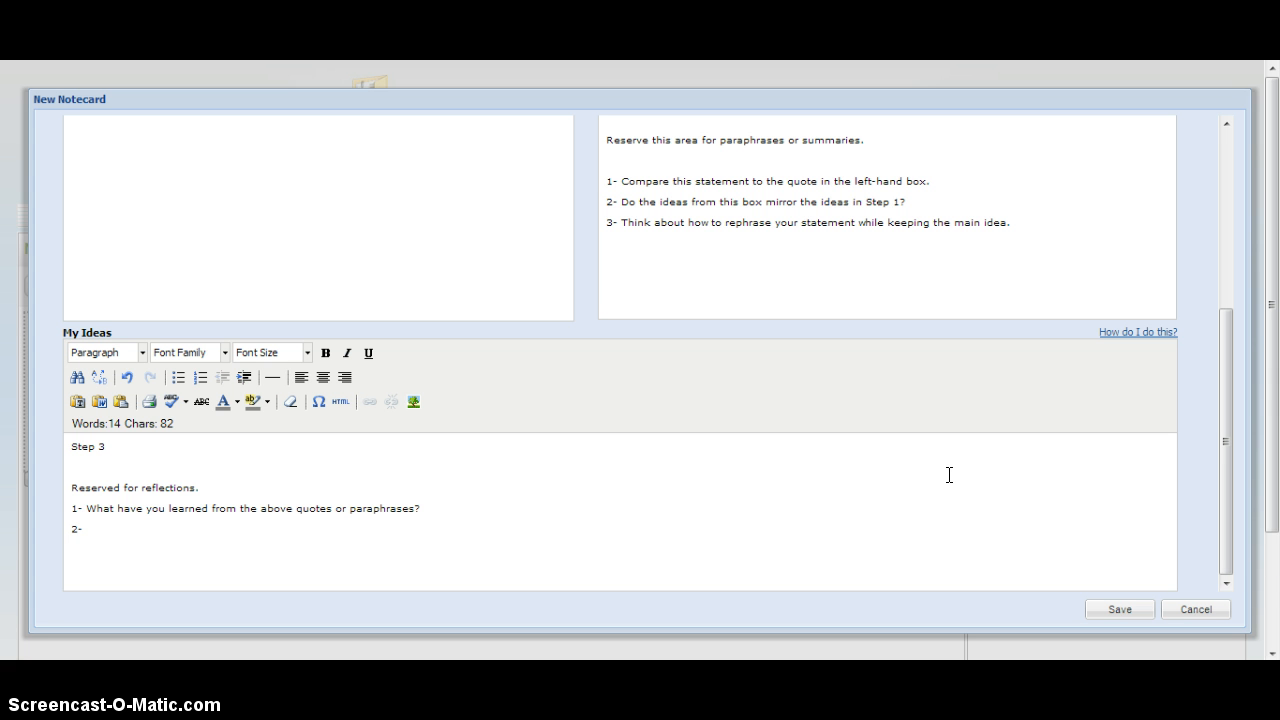
{"action": "type", "text": " Which version of these ideas"}
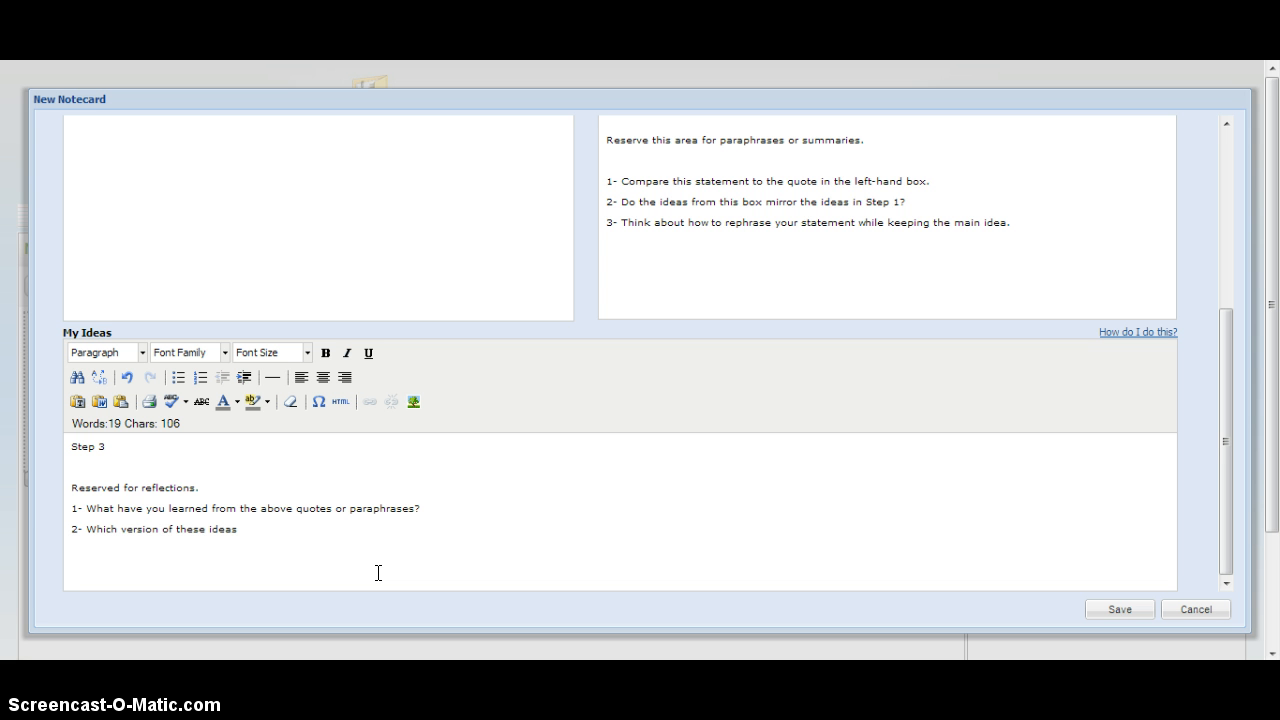
{"action": "type", "text": "fit better in your presentation"}
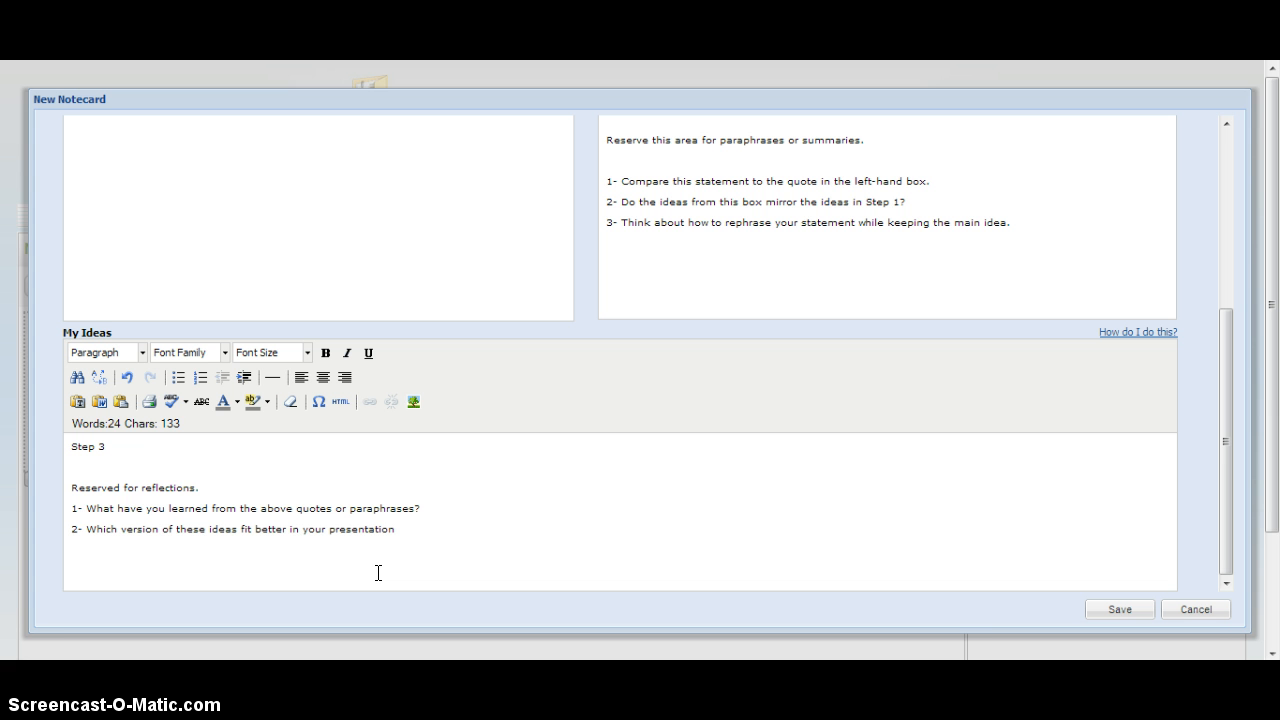
{"action": "type", "text": "?"}
{"action": "left_click", "coordinate": [358, 282]}
{"action": "left_click", "coordinate": [748, 280]}
Add to My Ideas "3- How you are going to introduce the quote/main idea from the source and what purpose will it [quote] serve?".
{"action": "left_click", "coordinate": [495, 545]}
{"action": "left_click", "coordinate": [406, 534]}
{"action": "key", "text": "Return"}
{"action": "type", "text": "3- How you are going to introduce the q"}
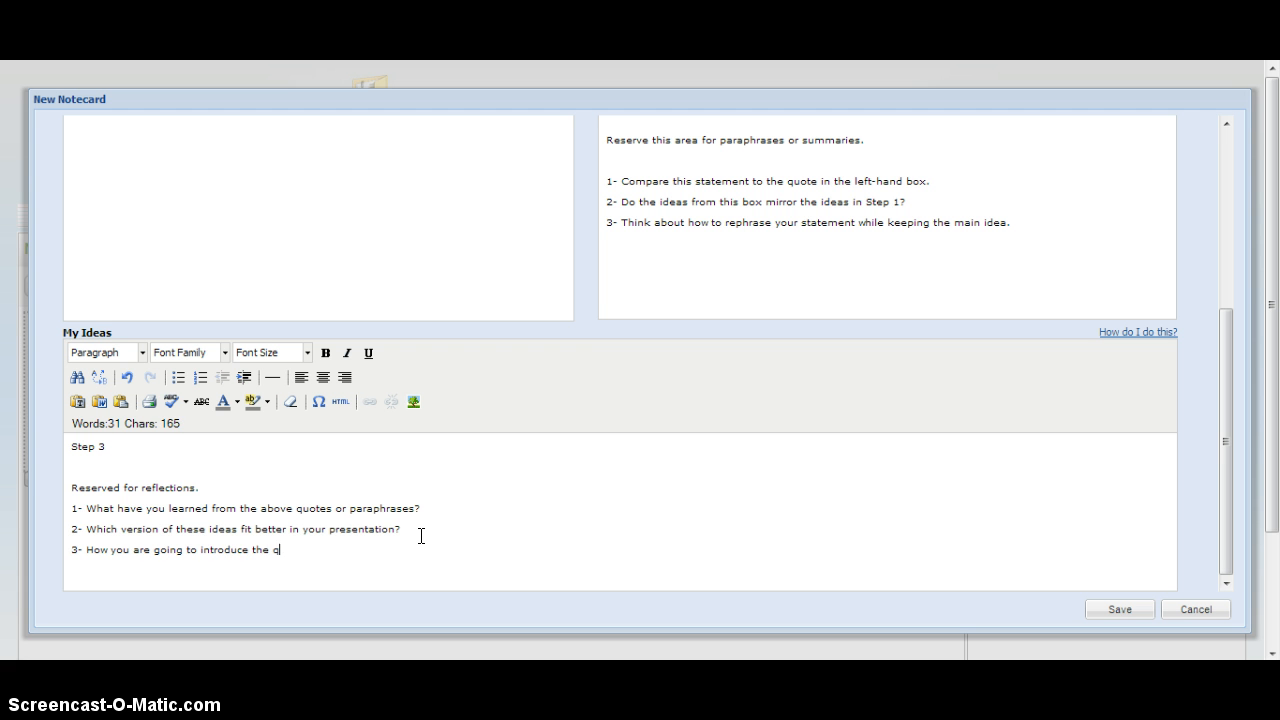
{"action": "type", "text": "uote/main idea from the source"}
{"action": "type", "text": "and what pu"}
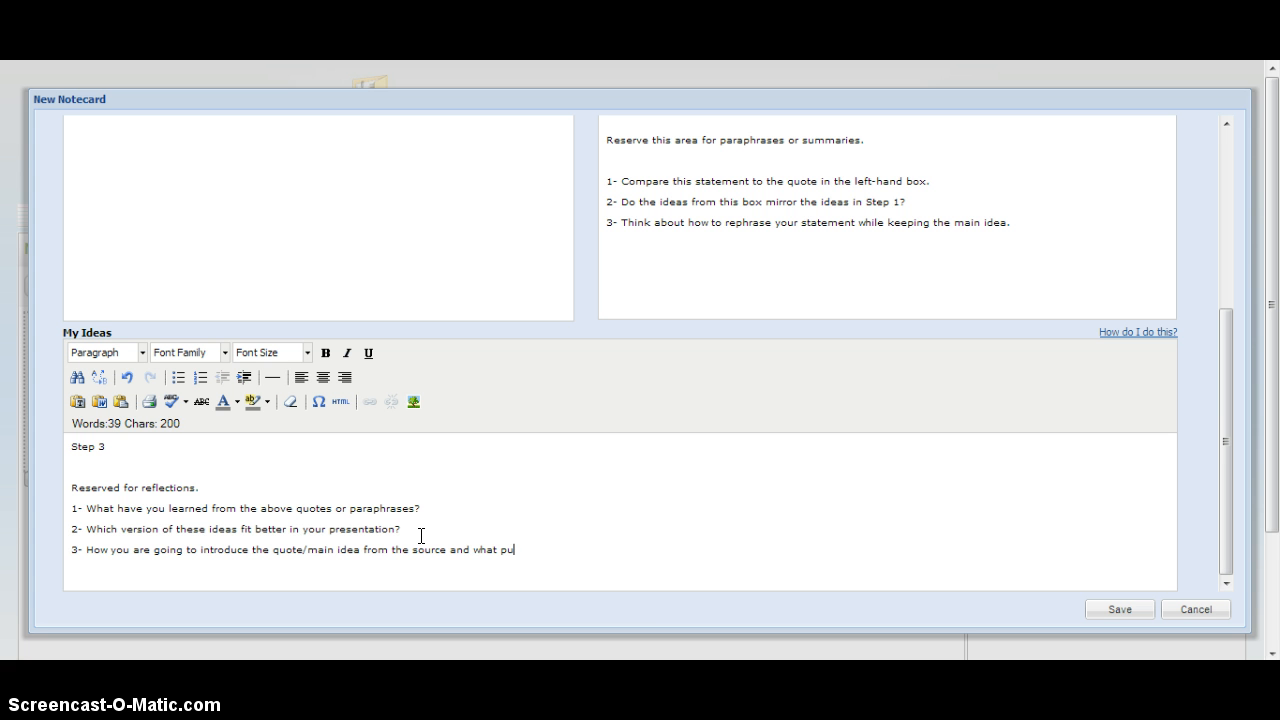
{"action": "type", "text": "rpose will it s"}
{"action": "key", "text": "BackSpace"}
{"action": "type", "text": "["}
{"action": "type", "text": "w"}
{"action": "type", "text": "uote"}
{"action": "type", "text": "] serve"}
{"action": "type", "text": "?"}
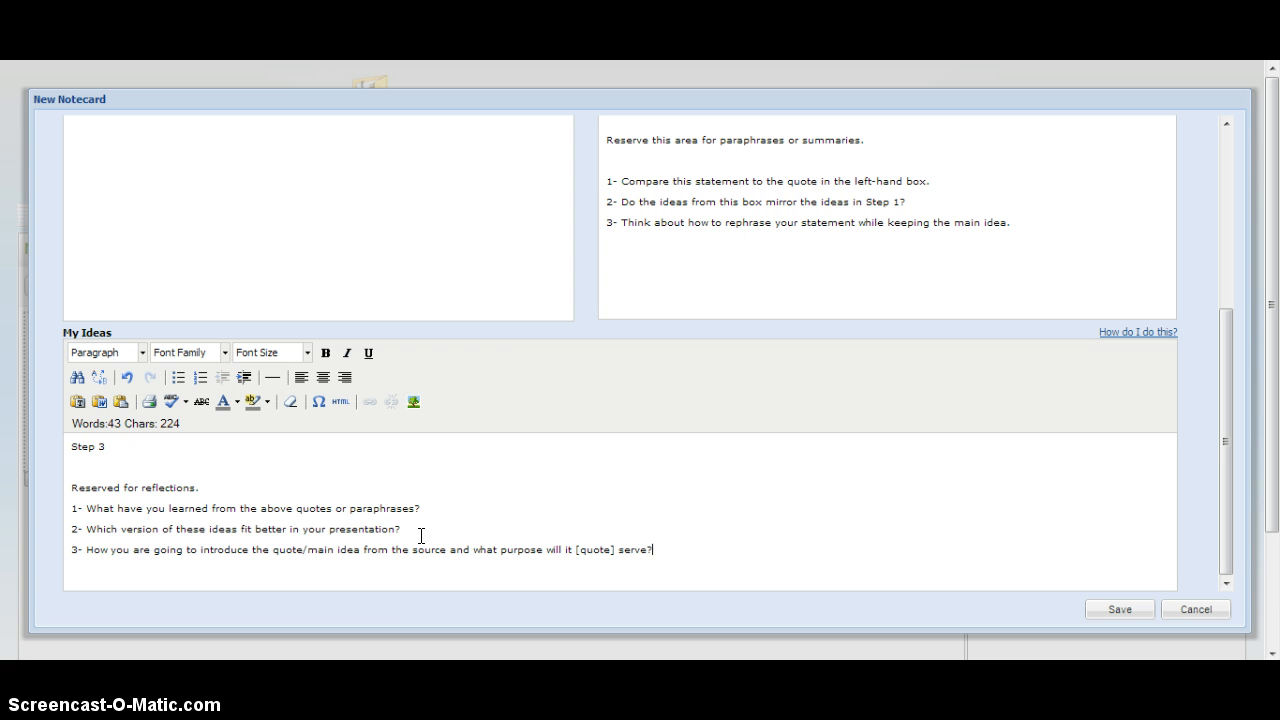
Add the line "4- How will you transition?" to the My Ideas text and save the notecard.
{"action": "type", "text": "4- How will you transition"}
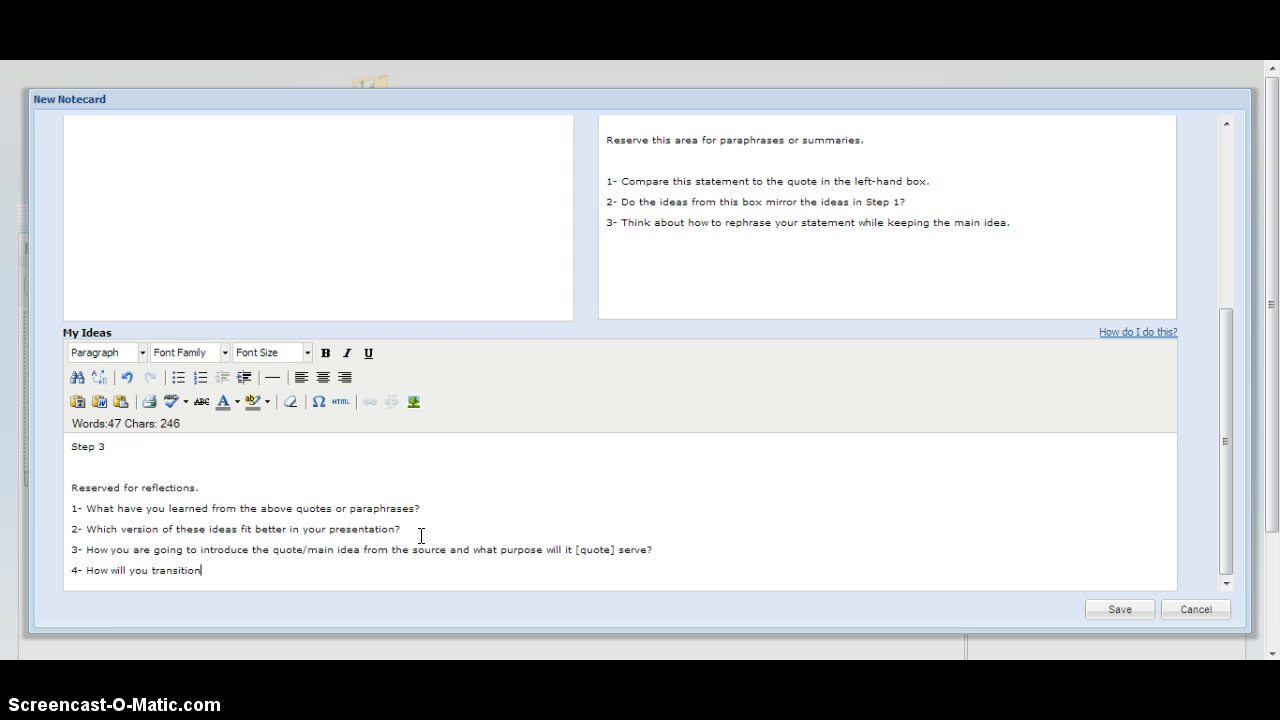
{"action": "type", "text": "?"}
{"action": "left_click_drag", "start_coordinate": [1228, 418], "coordinate": [1238, 472]}
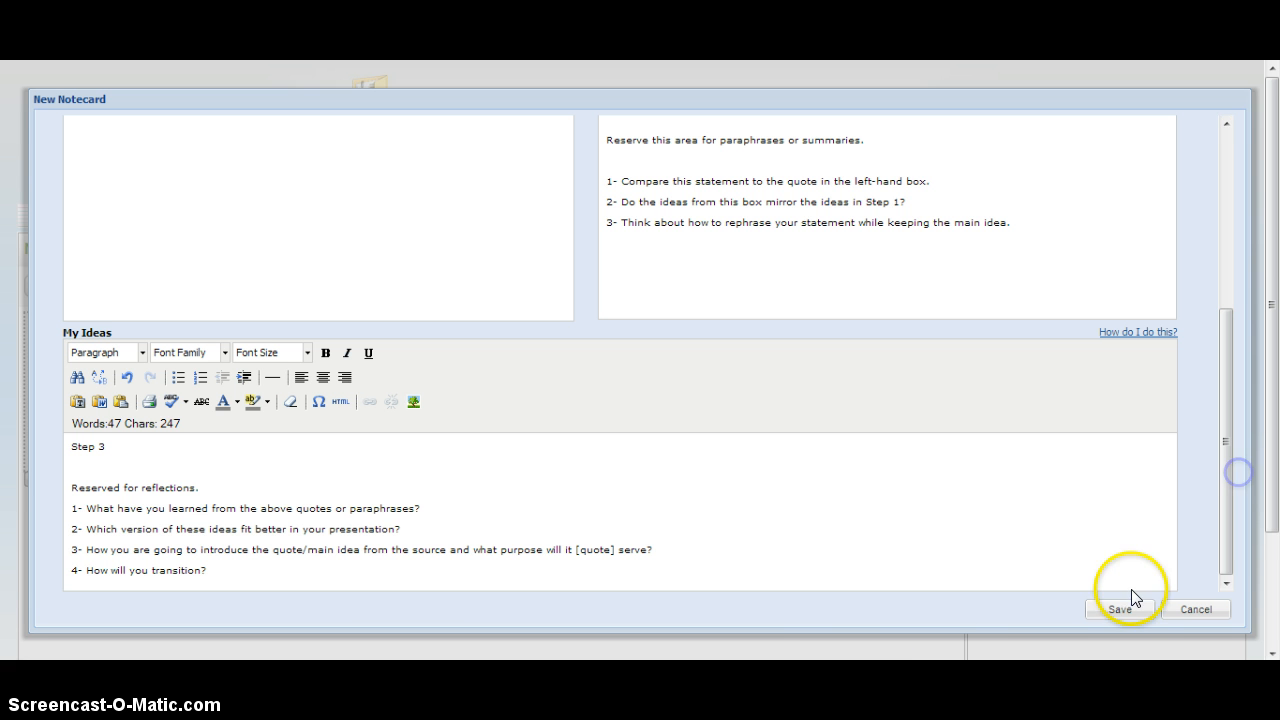
{"action": "left_click", "coordinate": [1122, 612]}
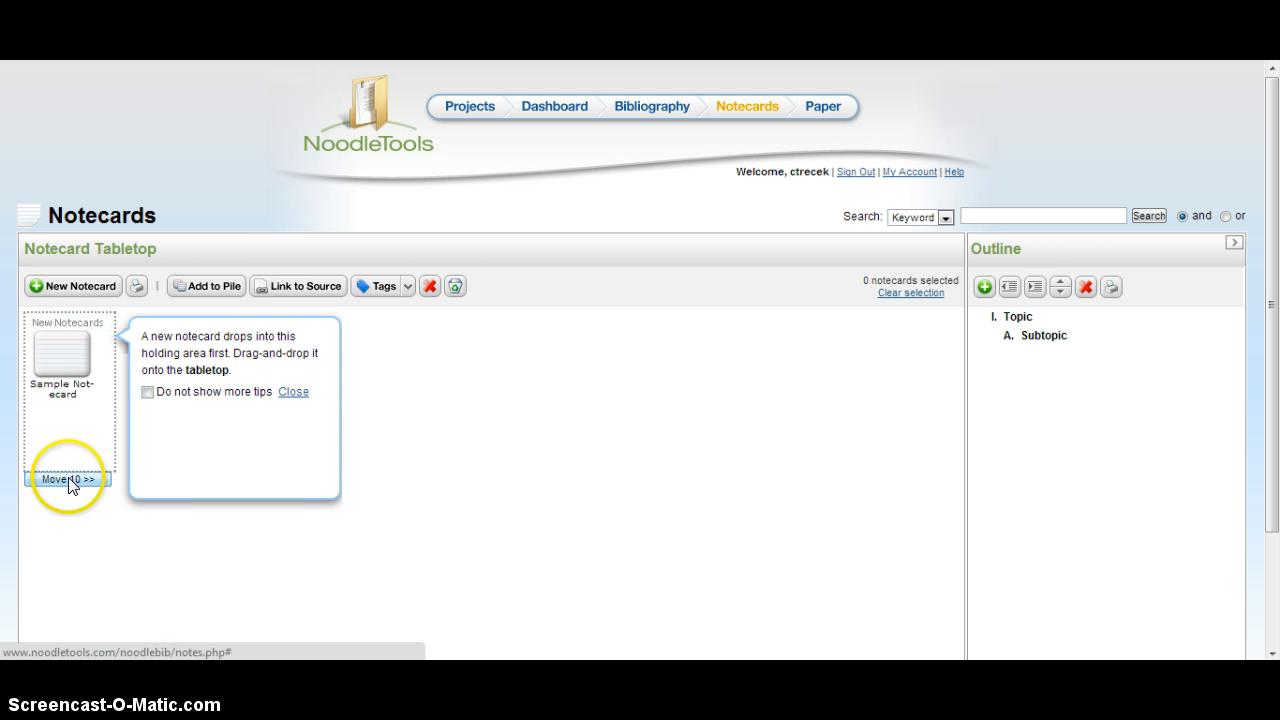
Move Sample Notecard from the New Notecards holding area onto the tabletop and dismiss the tips that appear.
{"action": "left_click_drag", "start_coordinate": [60, 345], "coordinate": [296, 379]}
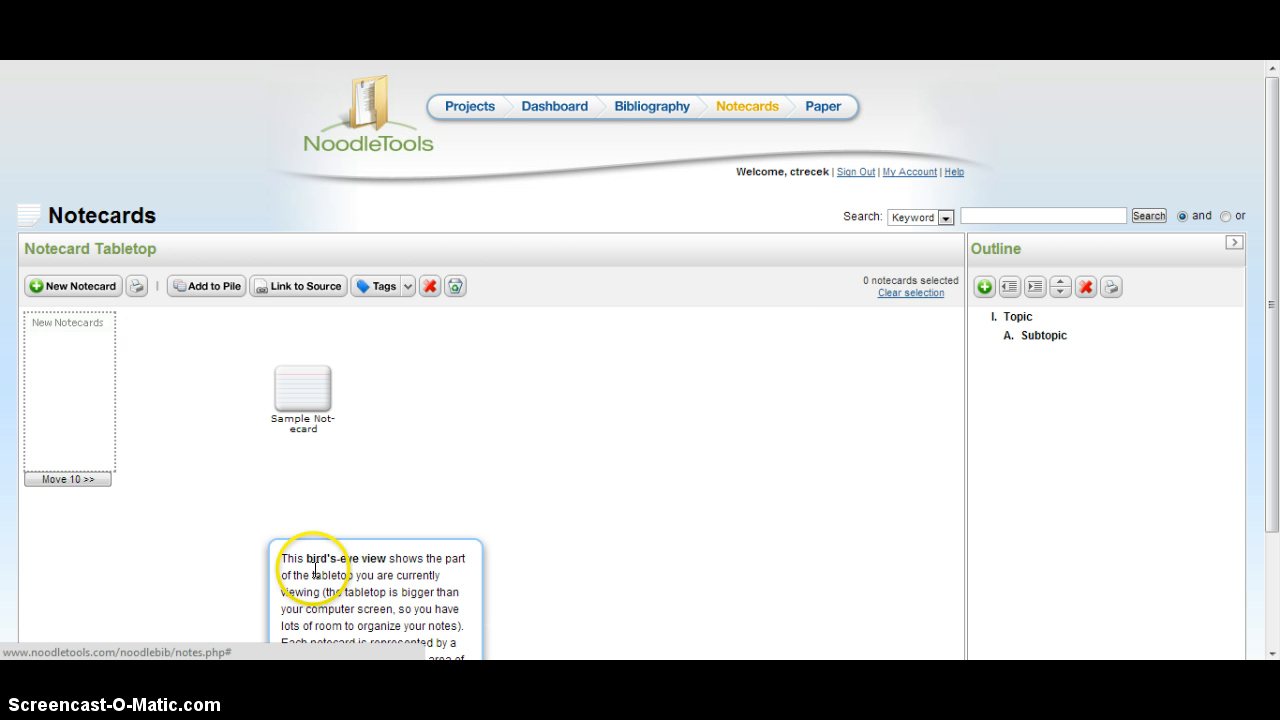
{"action": "left_click_drag", "start_coordinate": [1272, 148], "coordinate": [1274, 245]}
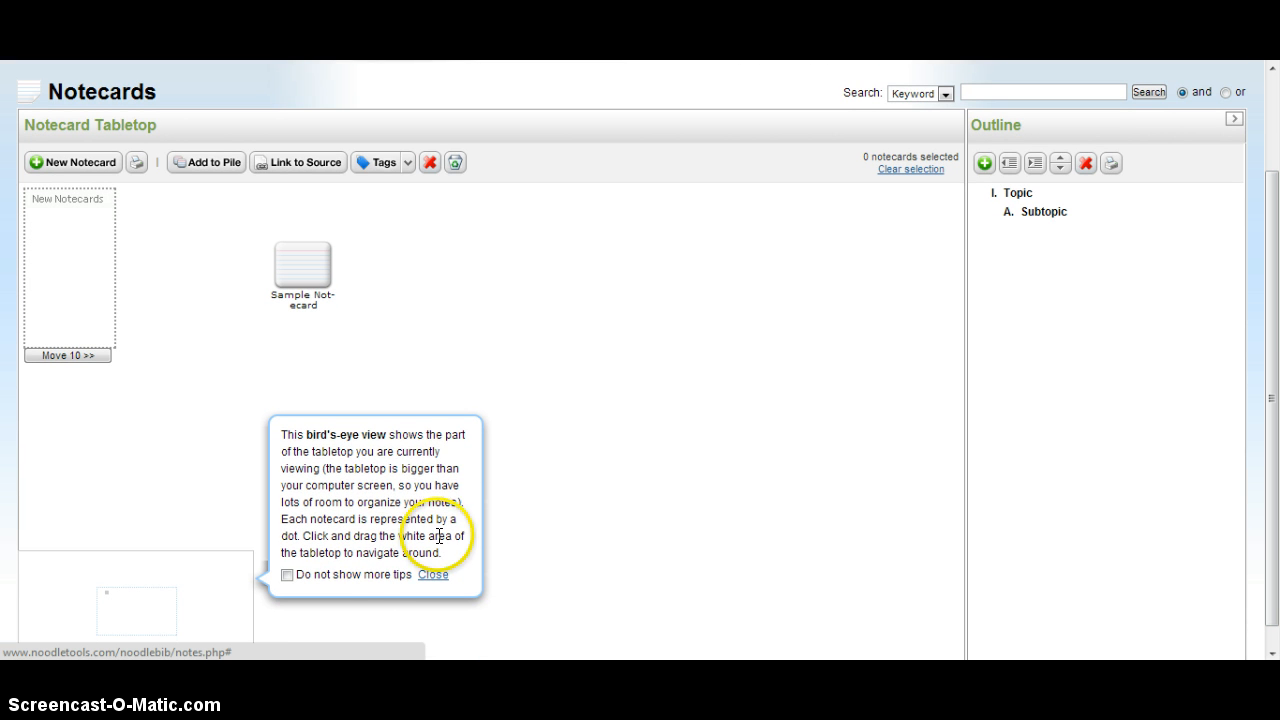
{"action": "left_click", "coordinate": [437, 575]}
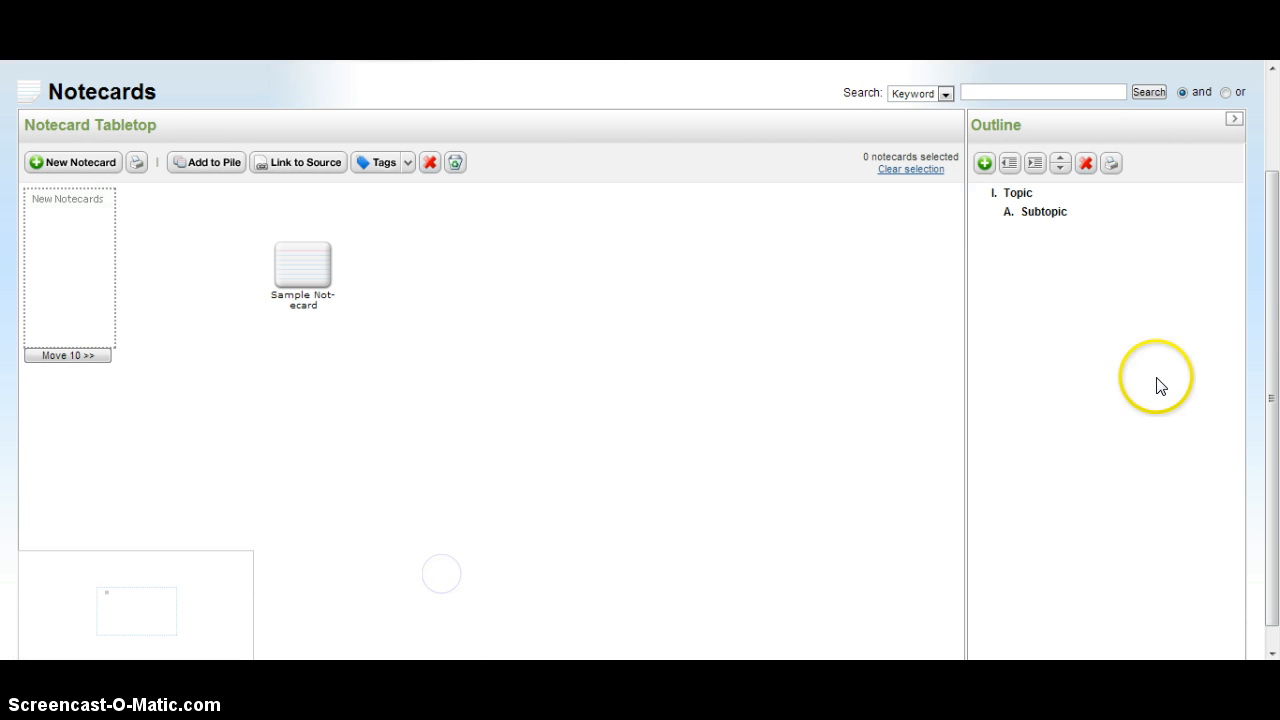
{"action": "left_click_drag", "start_coordinate": [1273, 341], "coordinate": [1274, 288]}
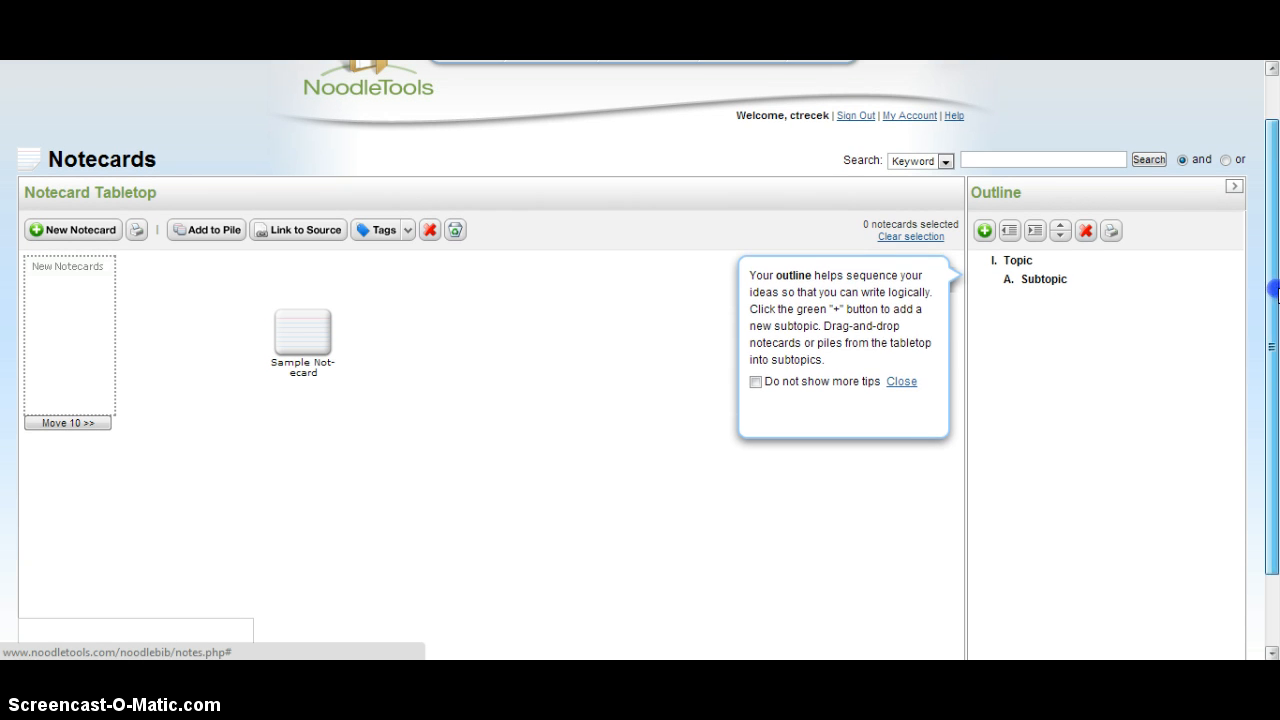
{"action": "left_click", "coordinate": [899, 381]}
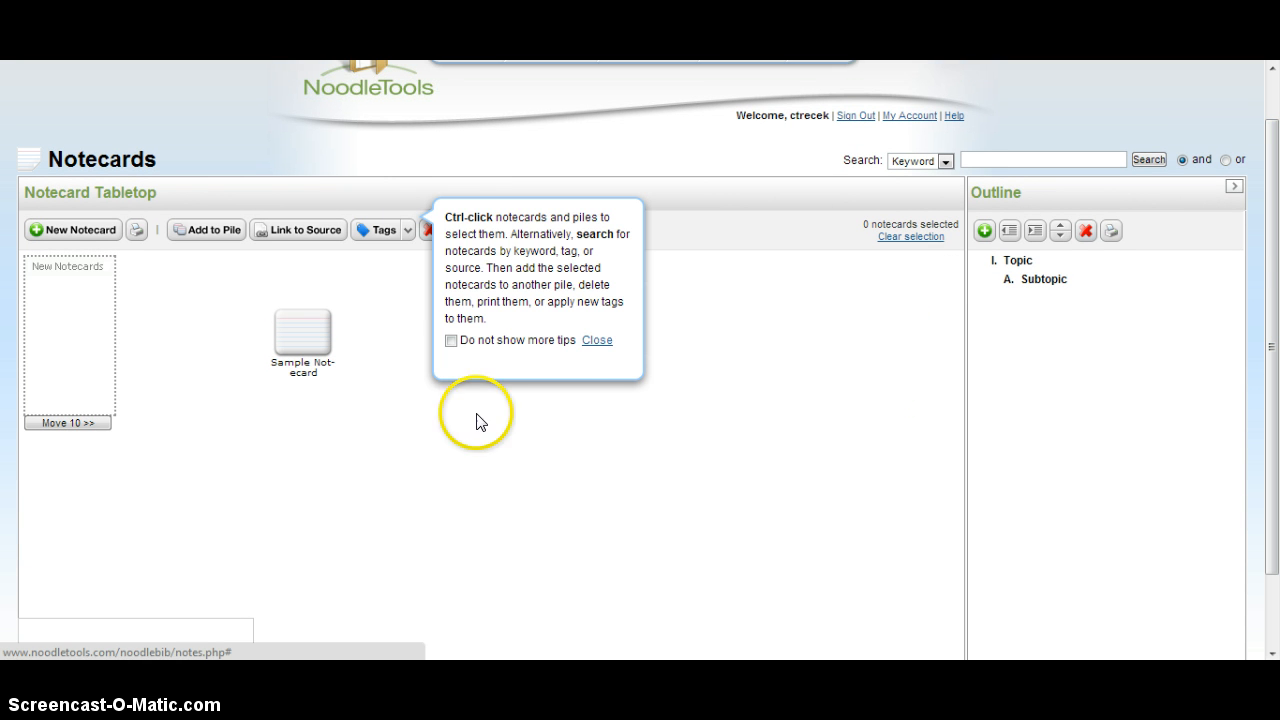
{"action": "left_click", "coordinate": [597, 341]}
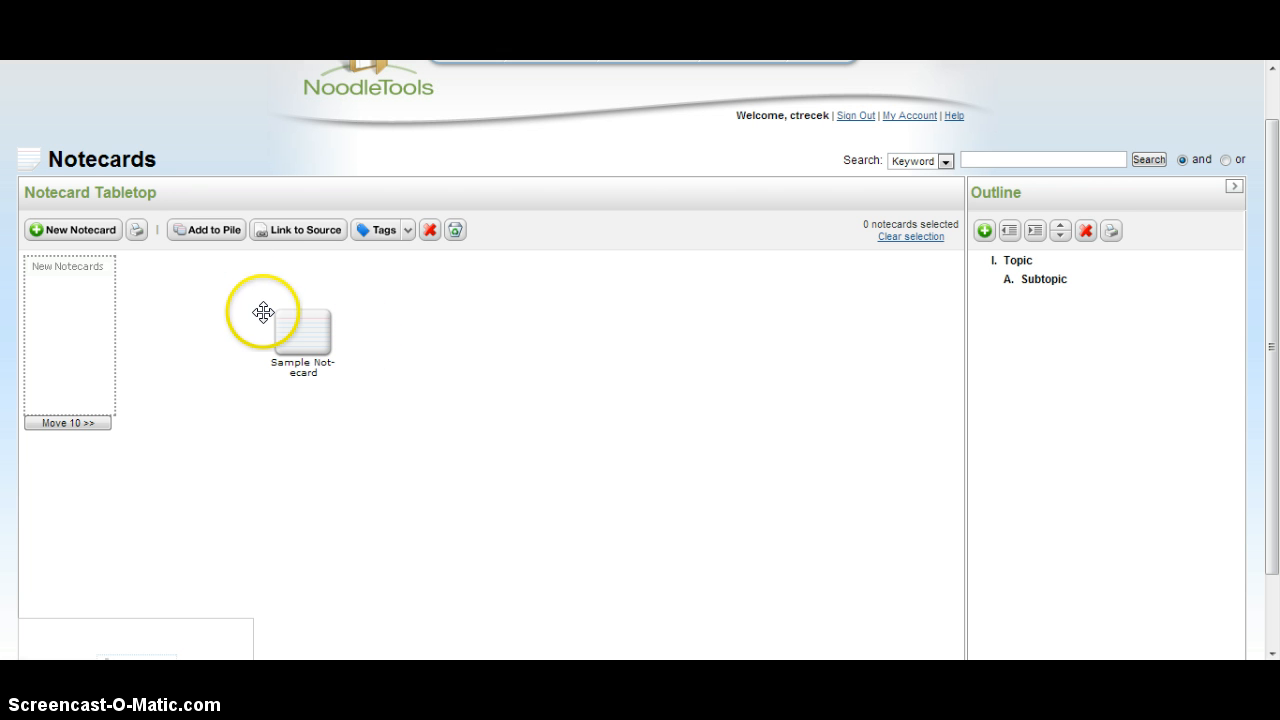
Preview the summary of Sample Notecard on the tabletop.
{"action": "left_click", "coordinate": [316, 348]}
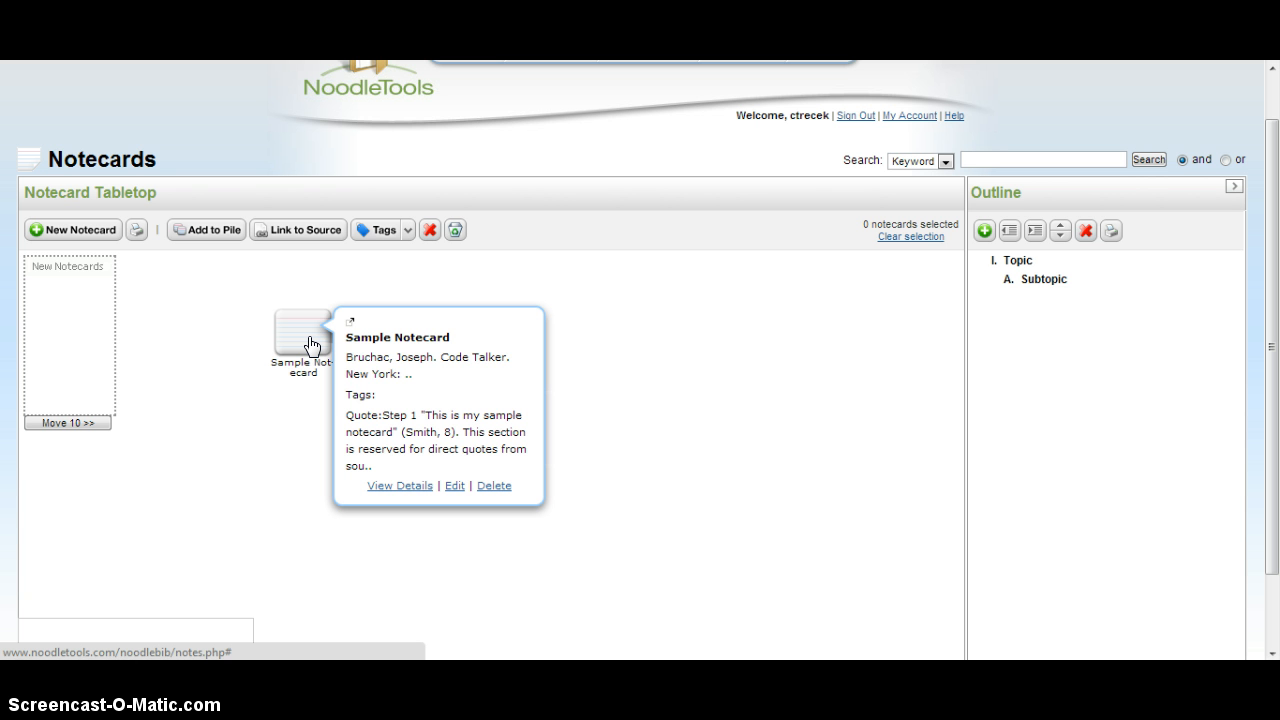
{"action": "left_click", "coordinate": [257, 390]}
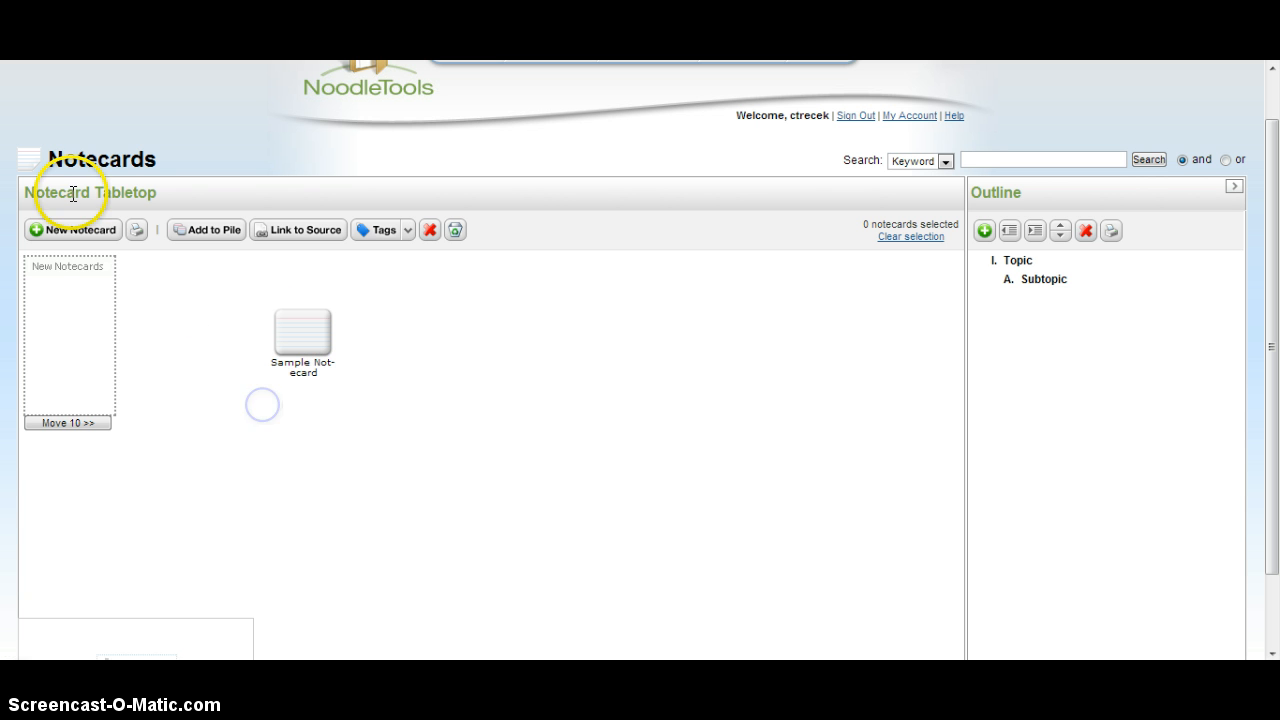
Create a notecard titled "Notecard 2" with no linked source and place it on the tabletop beside Sample Notecard.
{"action": "left_click", "coordinate": [80, 230]}
{"action": "left_click", "coordinate": [171, 147]}
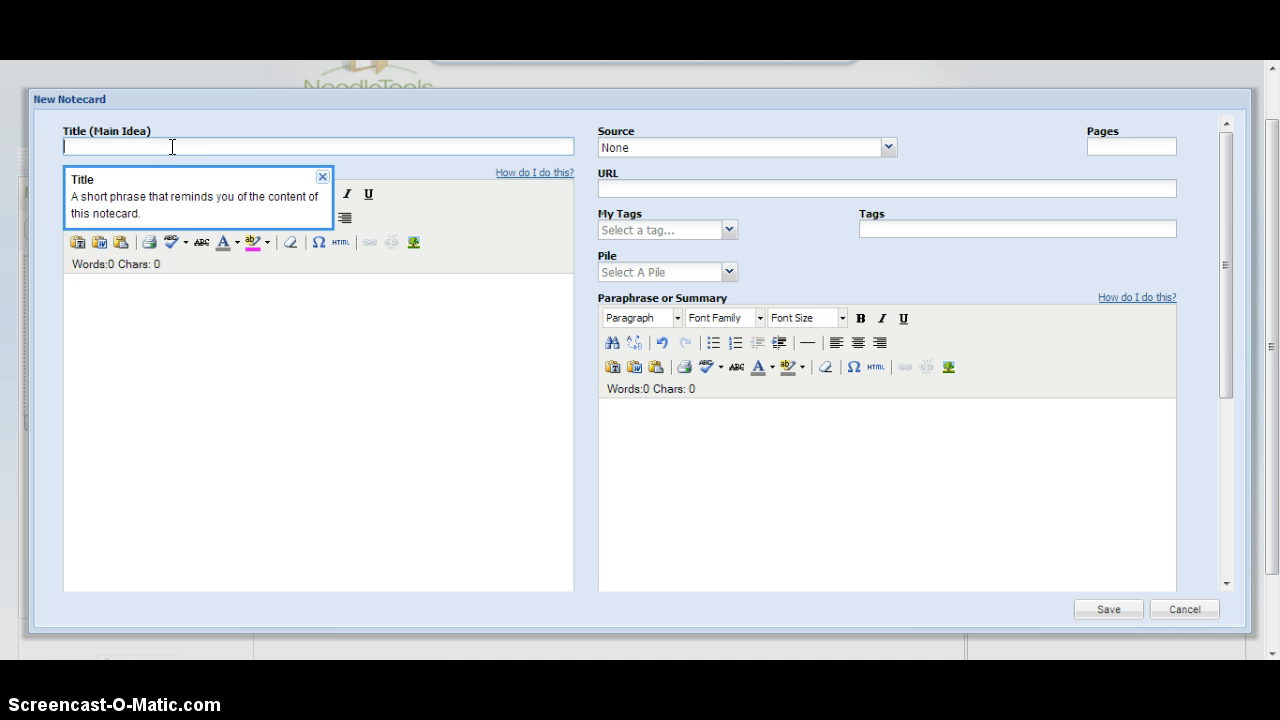
{"action": "type", "text": "Notecard 2"}
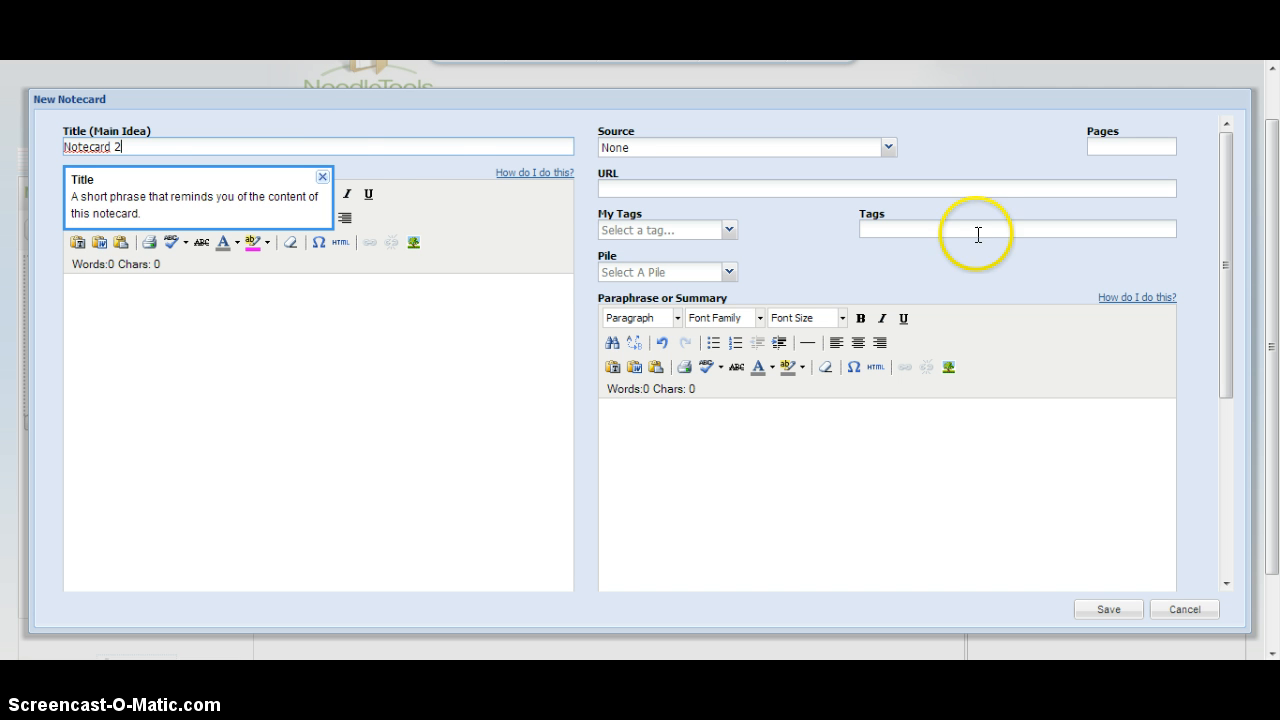
{"action": "left_click", "coordinate": [1105, 609]}
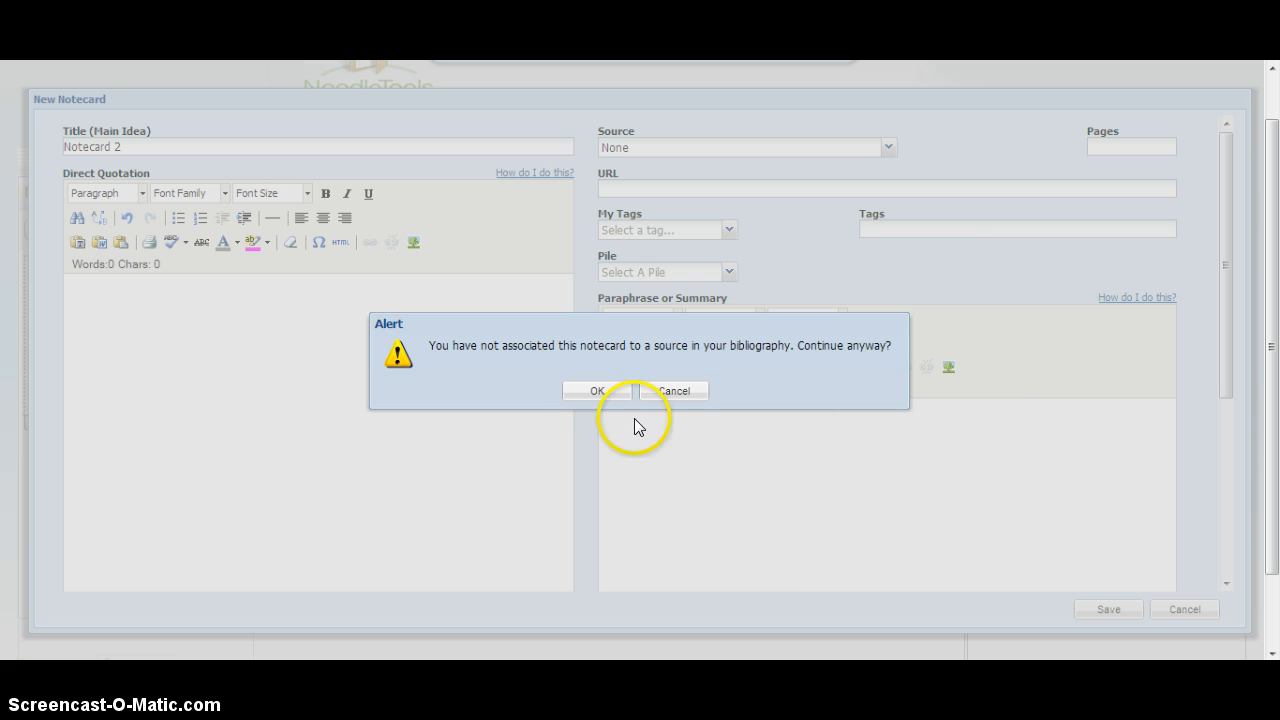
{"action": "left_click", "coordinate": [594, 391]}
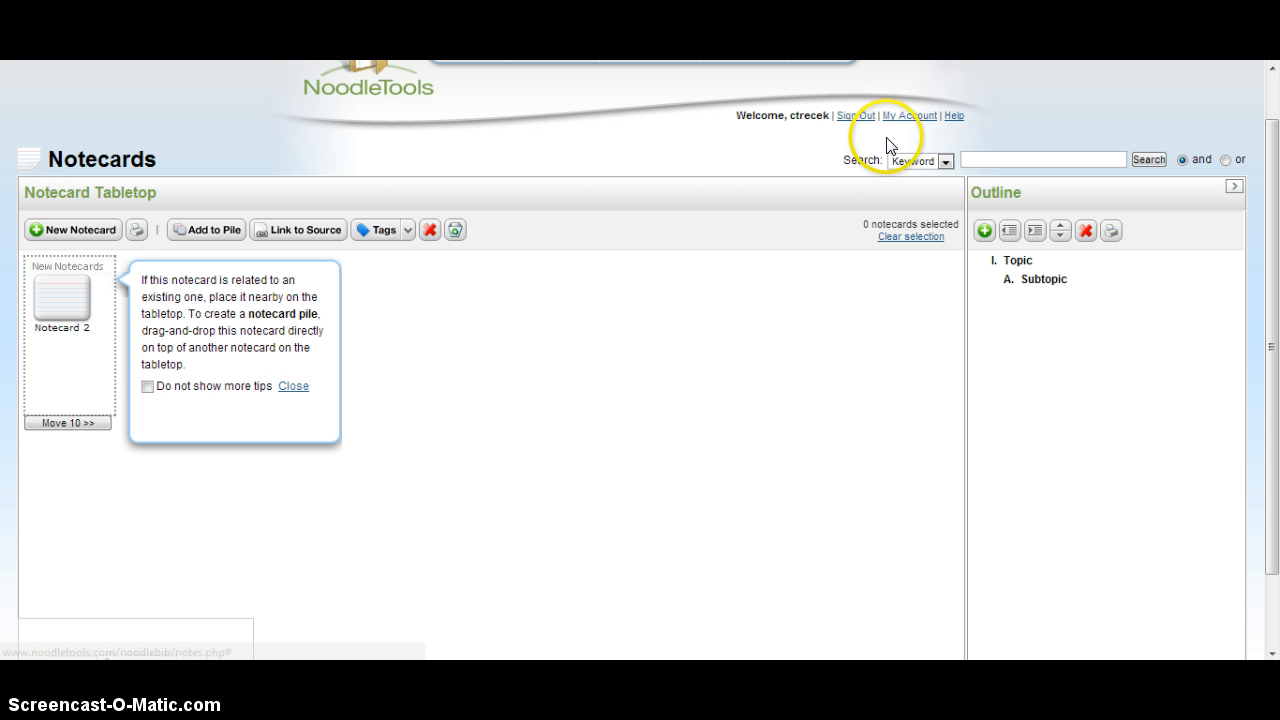
{"action": "left_click", "coordinate": [64, 300]}
{"action": "left_click_drag", "start_coordinate": [62, 300], "coordinate": [428, 326]}
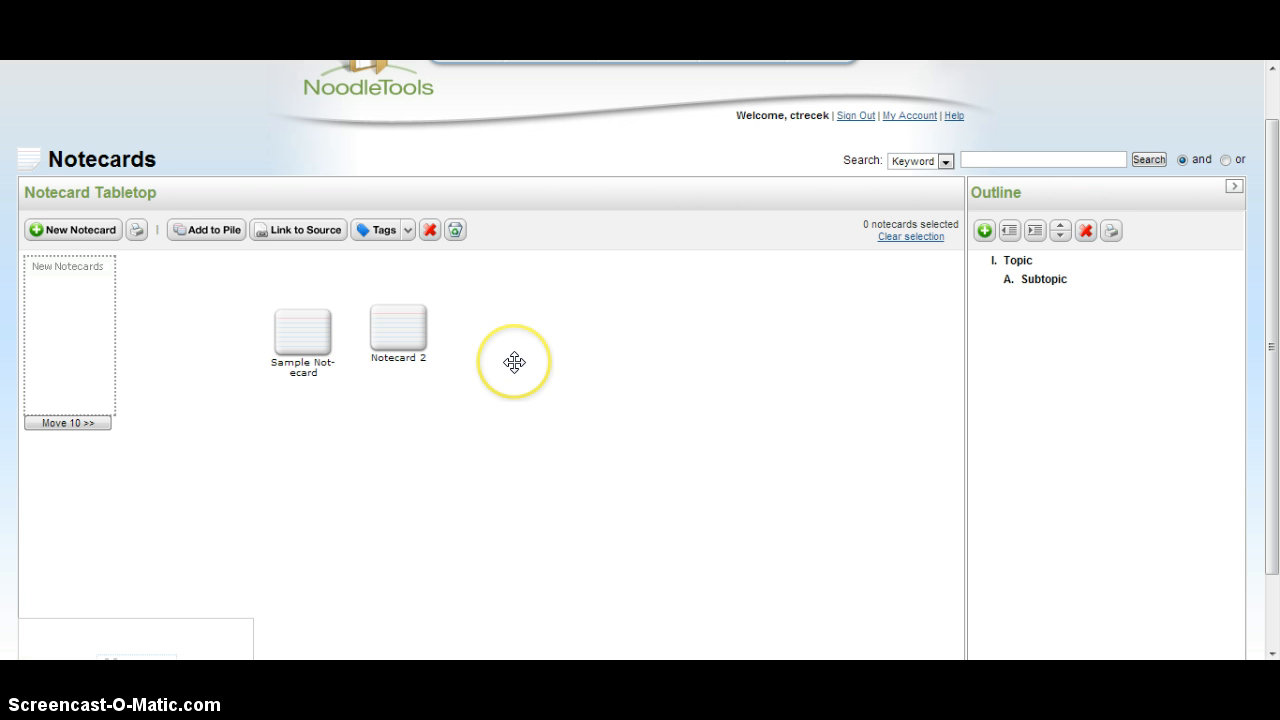
Group Sample Notecard and Notecard 2 into a new pile named "Introduction".
{"action": "left_click", "coordinate": [404, 337]}
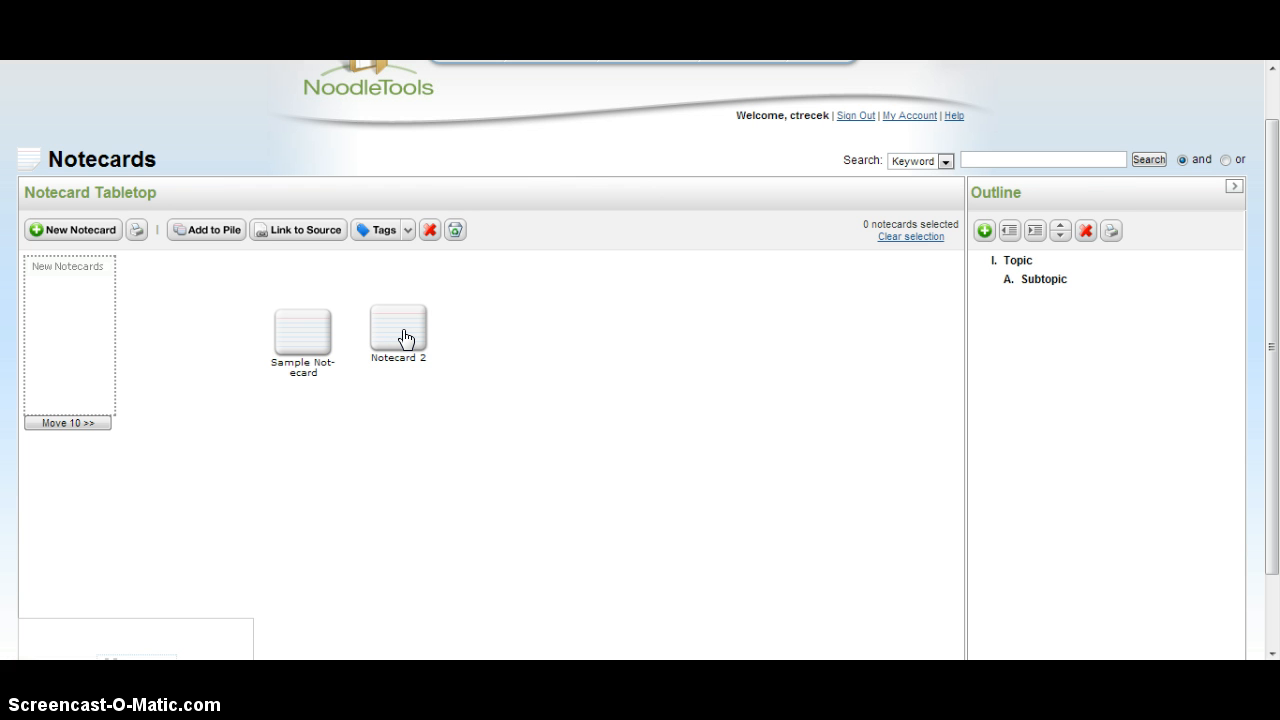
{"action": "left_click", "coordinate": [378, 336]}
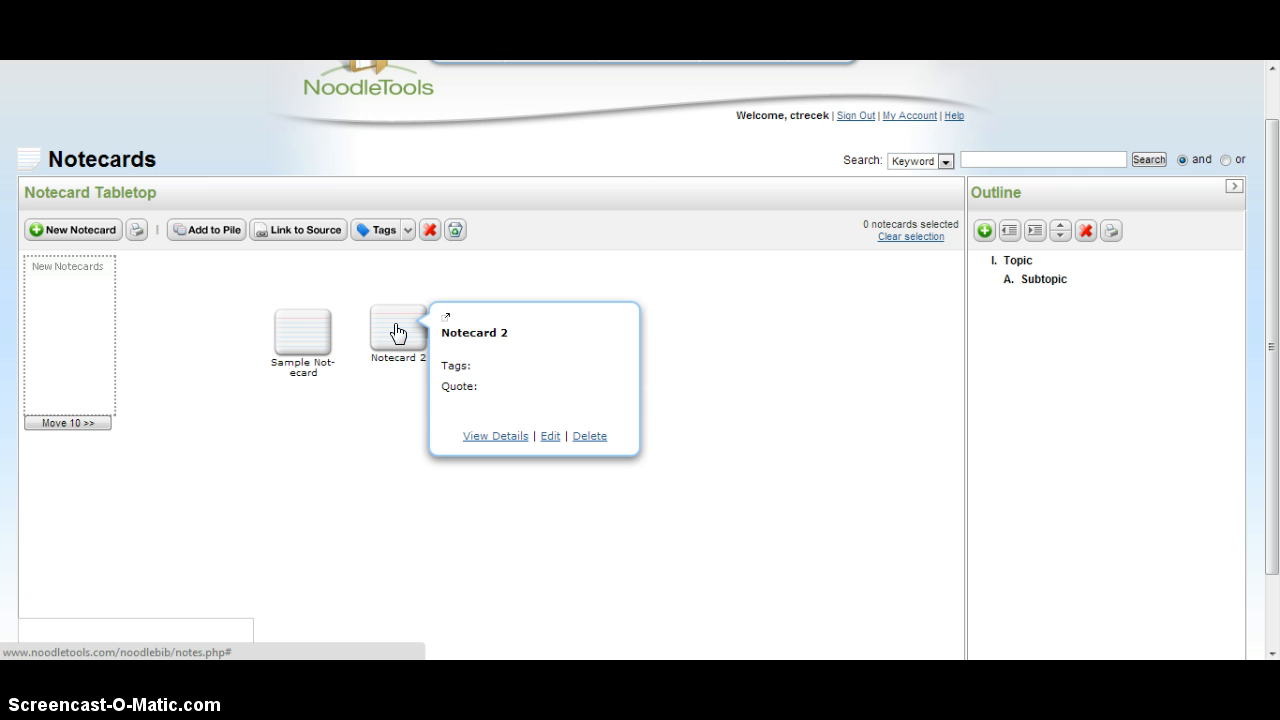
{"action": "left_click", "coordinate": [397, 331]}
{"action": "left_click", "coordinate": [308, 335]}
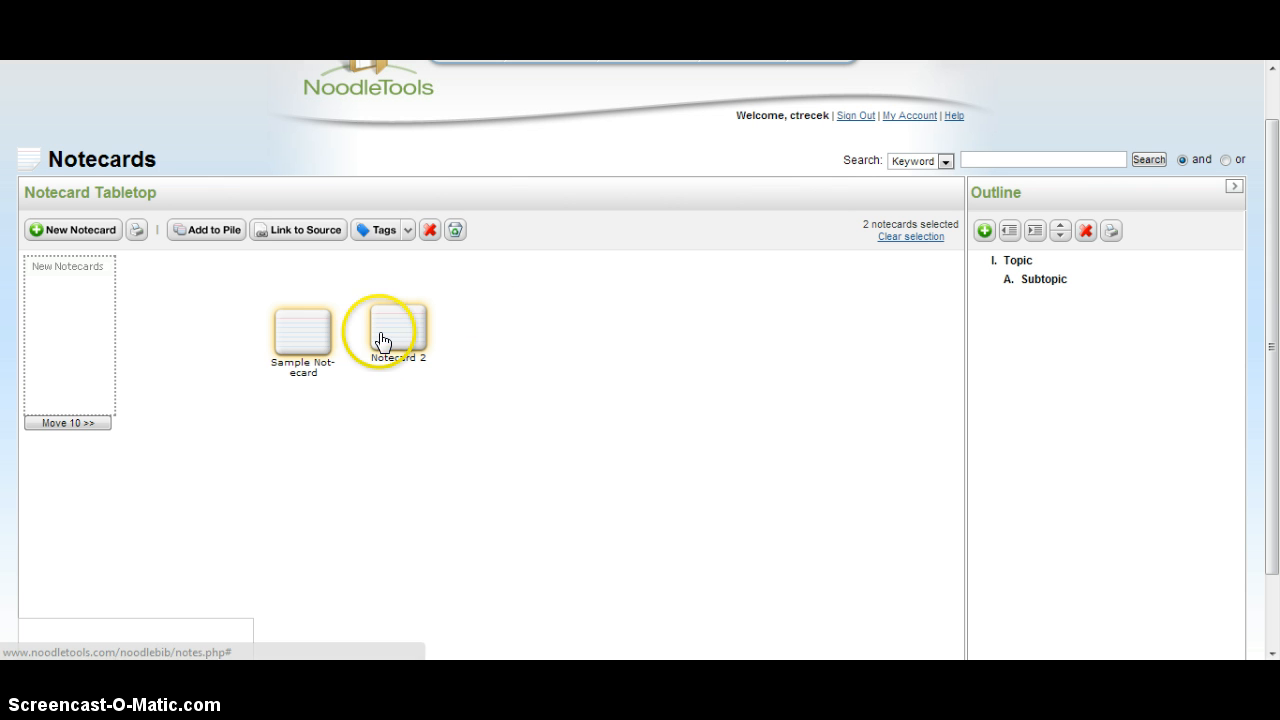
{"action": "left_click", "coordinate": [205, 231]}
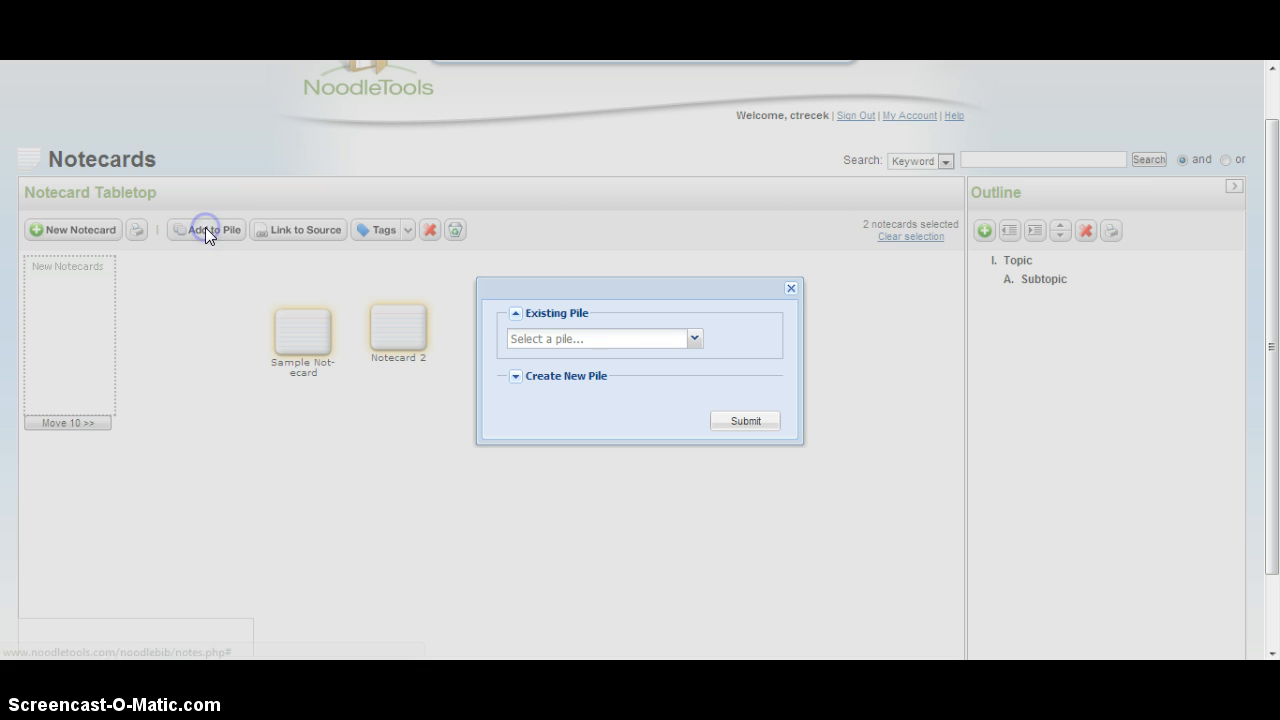
{"action": "left_click", "coordinate": [618, 340]}
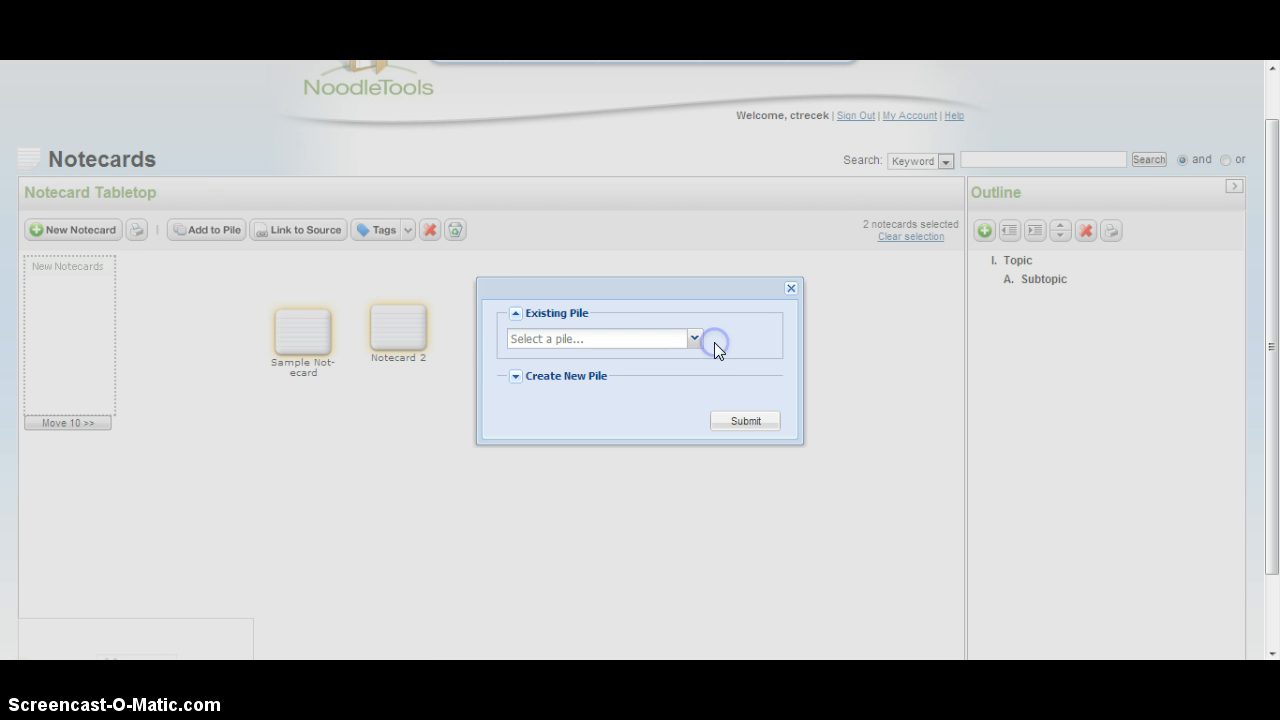
{"action": "left_click", "coordinate": [515, 377]}
{"action": "left_click", "coordinate": [526, 374]}
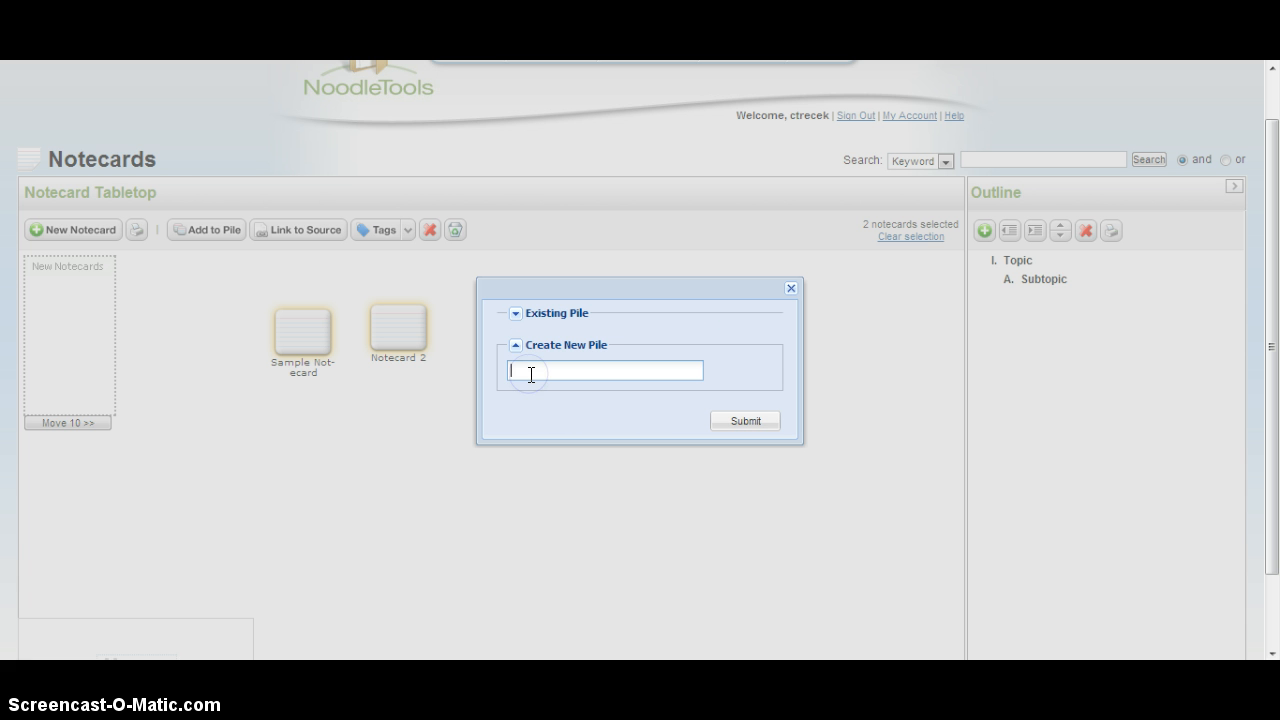
{"action": "type", "text": "Introduction"}
{"action": "left_click", "coordinate": [748, 426]}
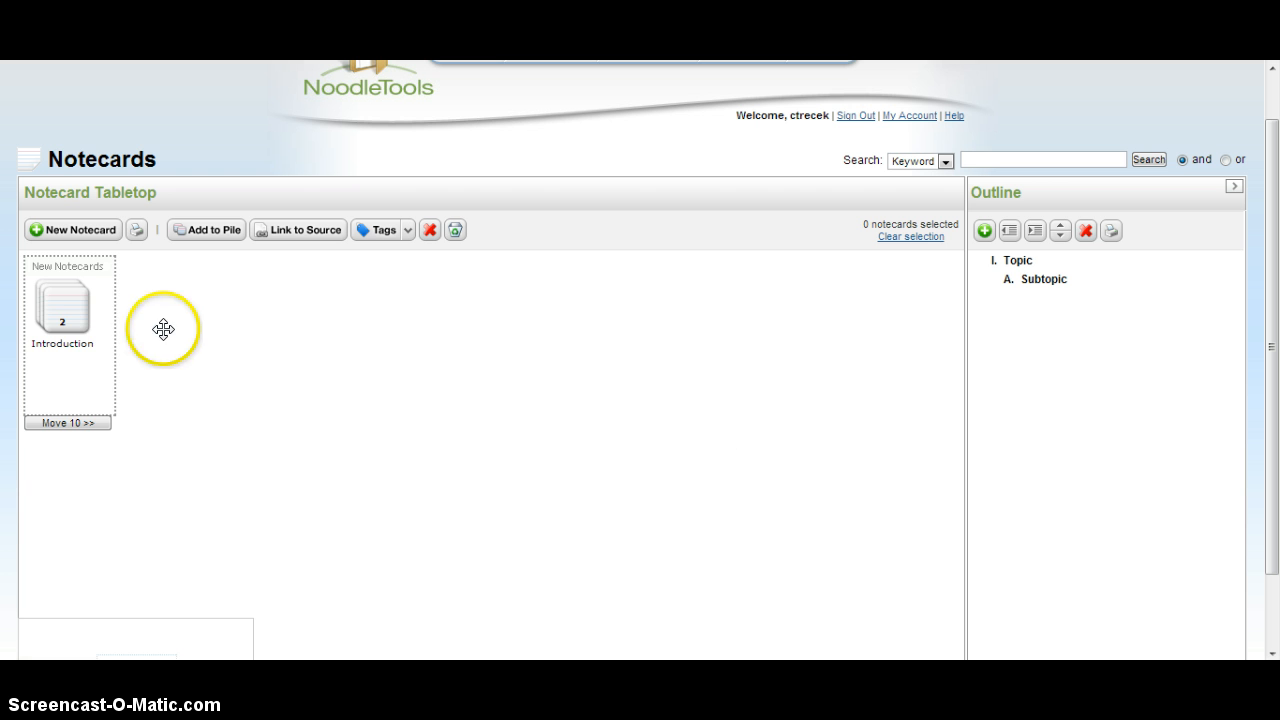
Move the Introduction pile from the New Notecards holding area onto the tabletop.
{"action": "left_click_drag", "start_coordinate": [86, 314], "coordinate": [228, 334]}
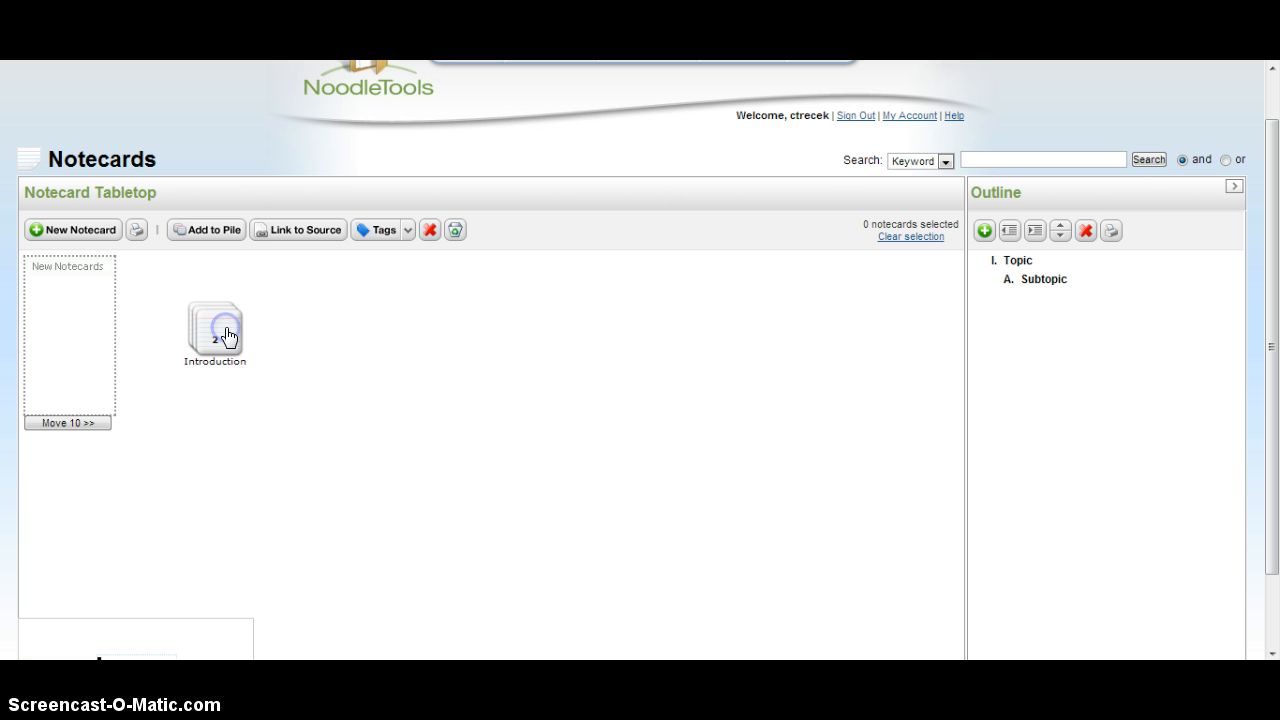
{"action": "left_click", "coordinate": [224, 376]}
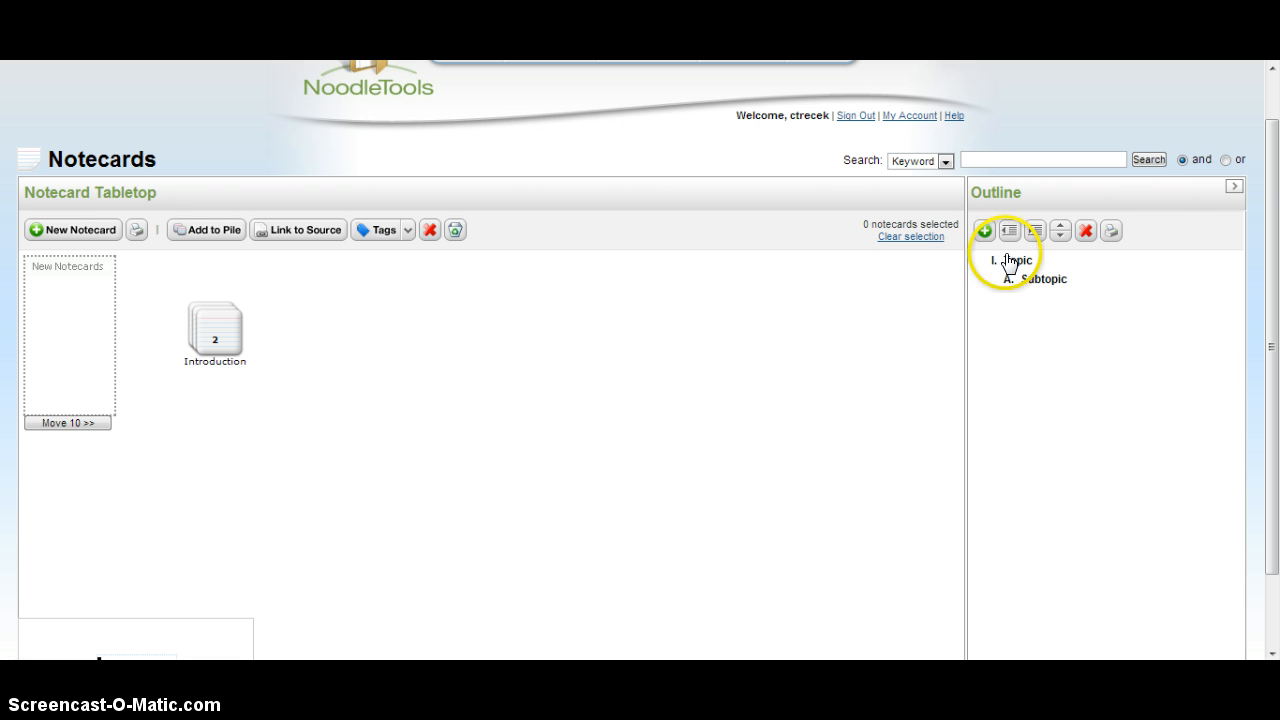
{"action": "left_click_drag", "start_coordinate": [1270, 188], "coordinate": [1275, 365]}
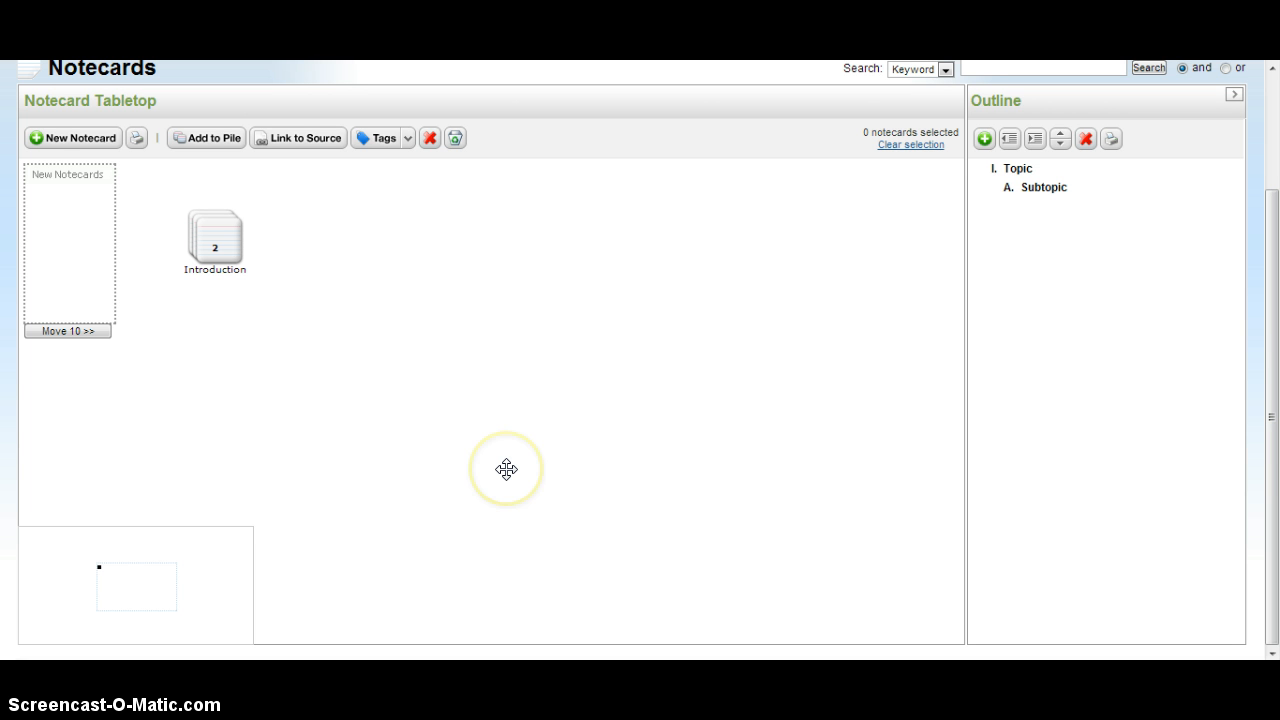